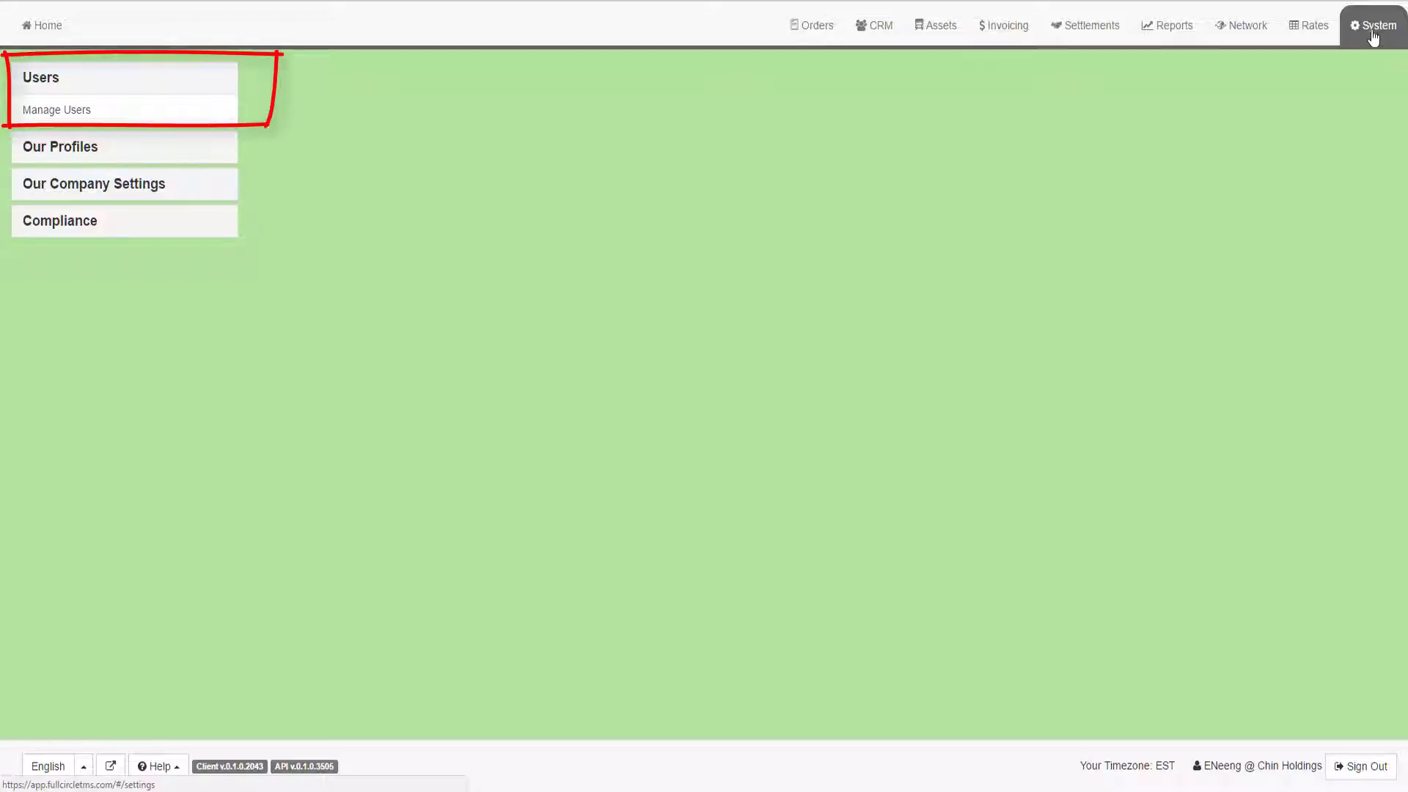
- Open Manage Users in System settings to list the 11 active user accounts
{"action": "left_click", "coordinate": [42, 111]}
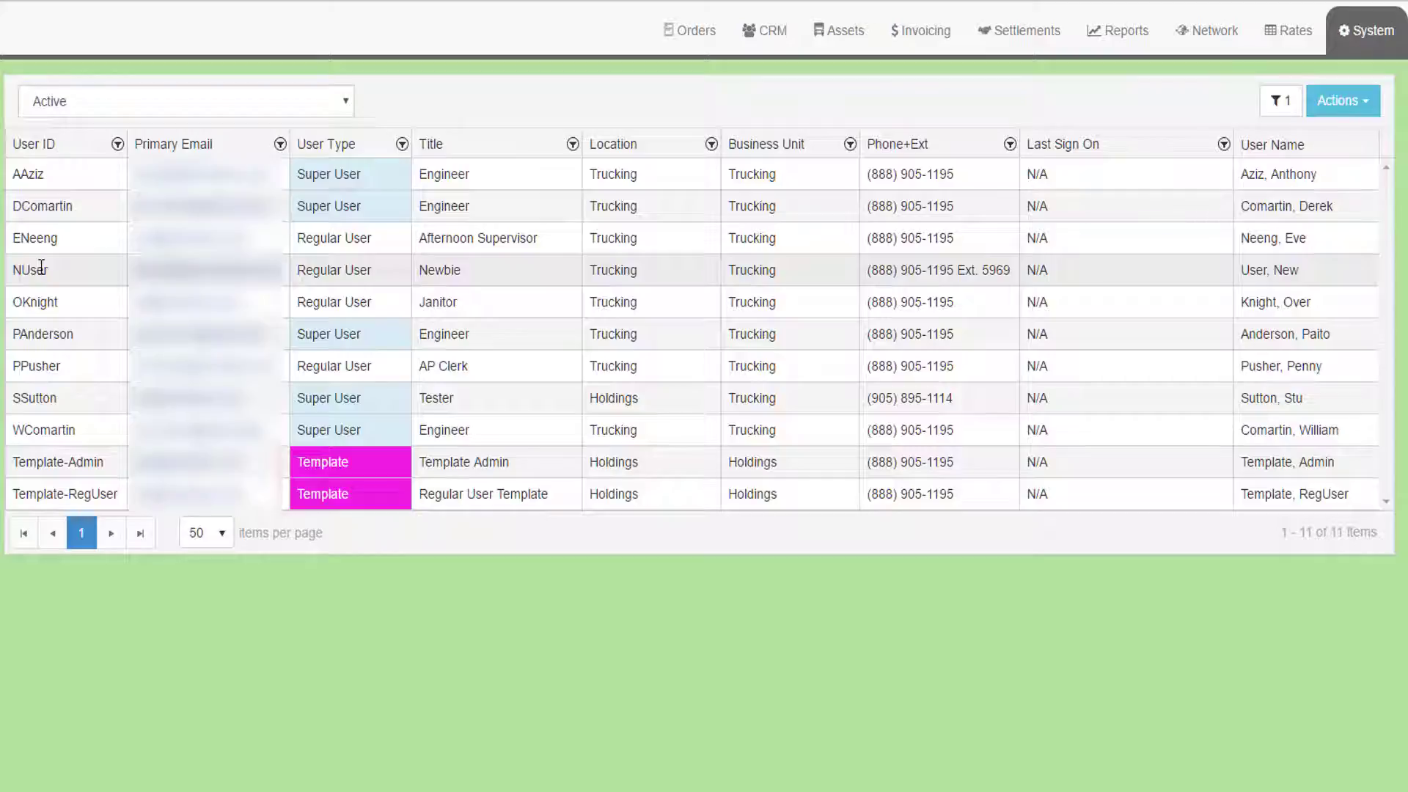
- Open the afternoon supervisor's profile and try editing the user ID, name and email fields
{"action": "left_click", "coordinate": [65, 238]}
{"action": "double_click", "coordinate": [64, 238]}
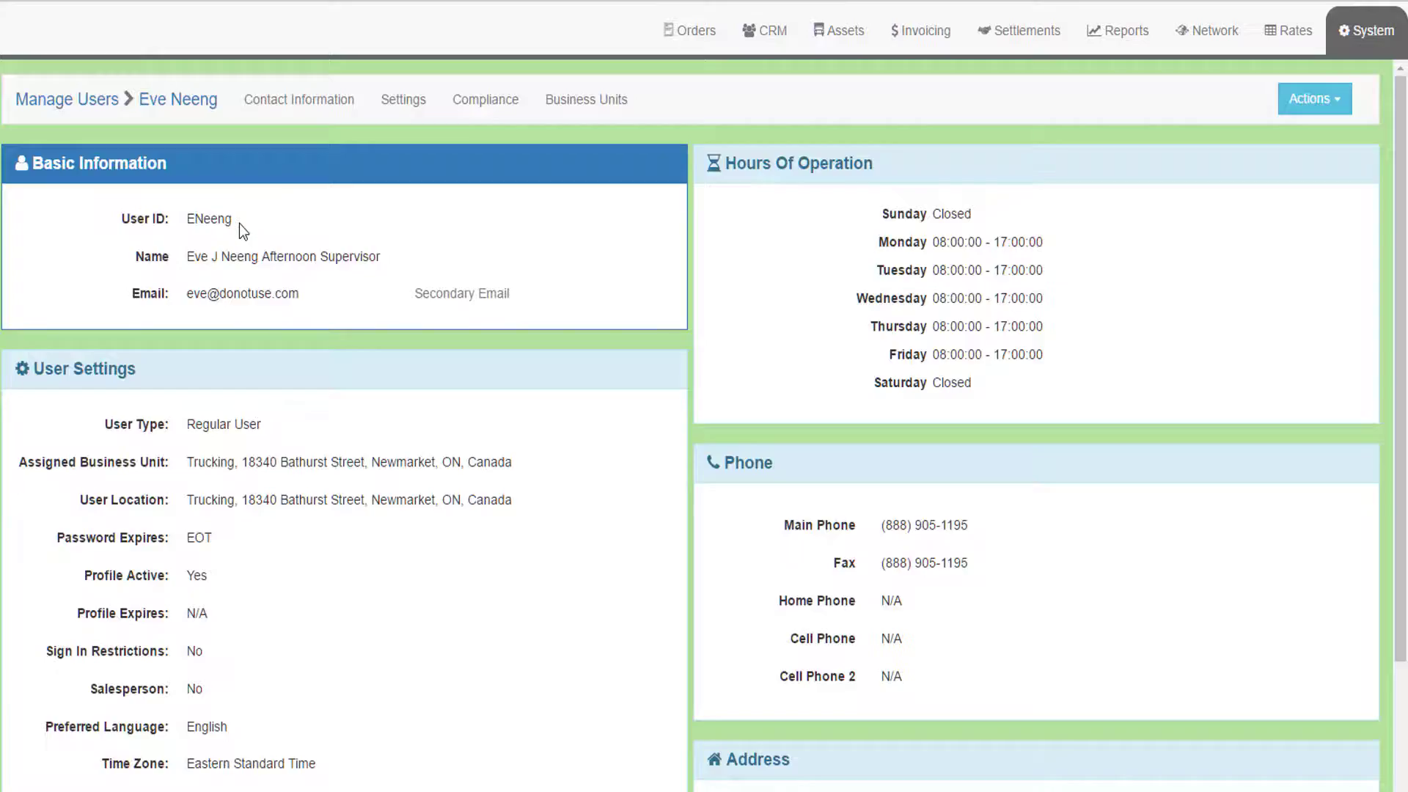
{"action": "double_click", "coordinate": [225, 223]}
{"action": "left_click", "coordinate": [228, 258]}
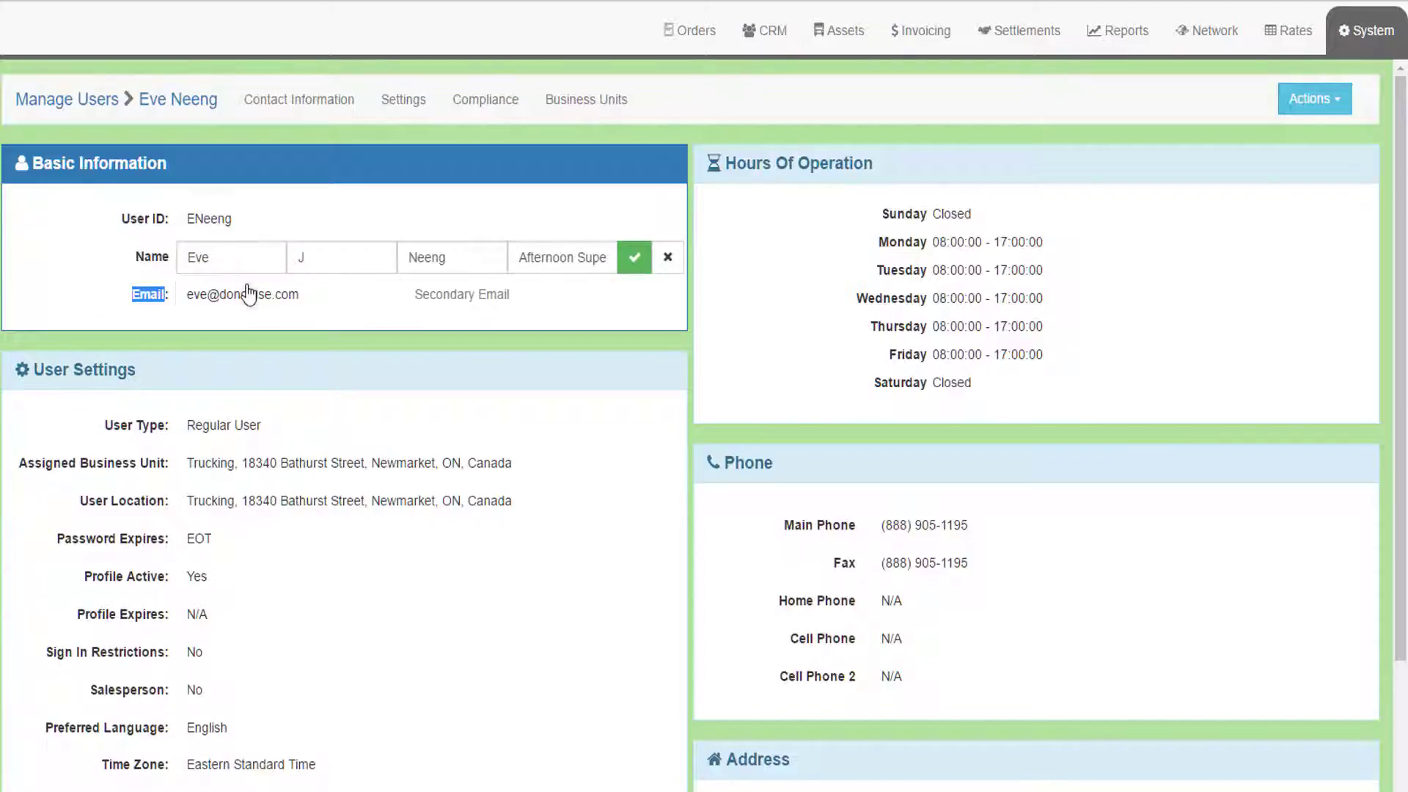
{"action": "left_click", "coordinate": [249, 294]}
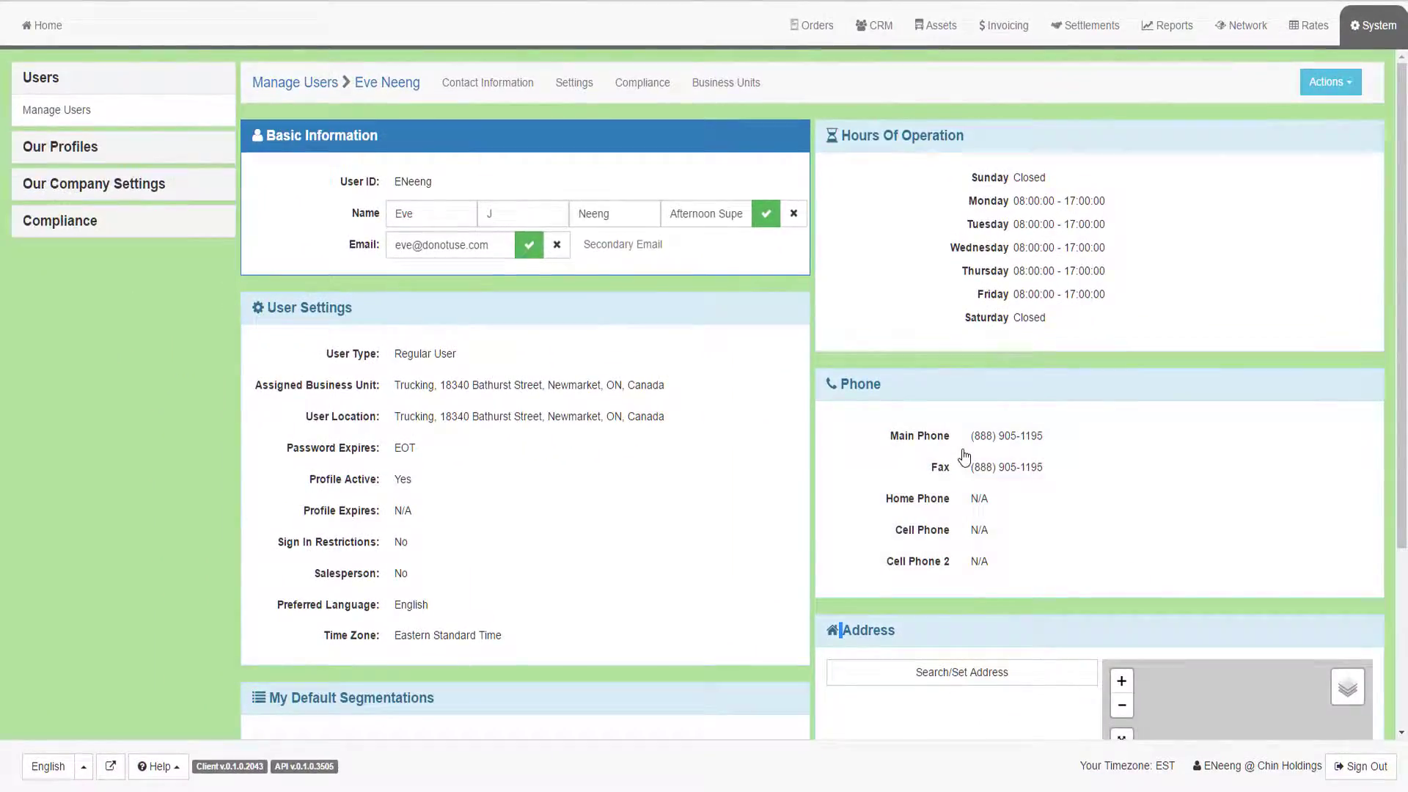
- Open and cancel the Phone and Hours of Operation editors, then show the help topics
{"action": "left_click", "coordinate": [964, 456]}
{"action": "left_click", "coordinate": [885, 340]}
{"action": "left_click", "coordinate": [1035, 285]}
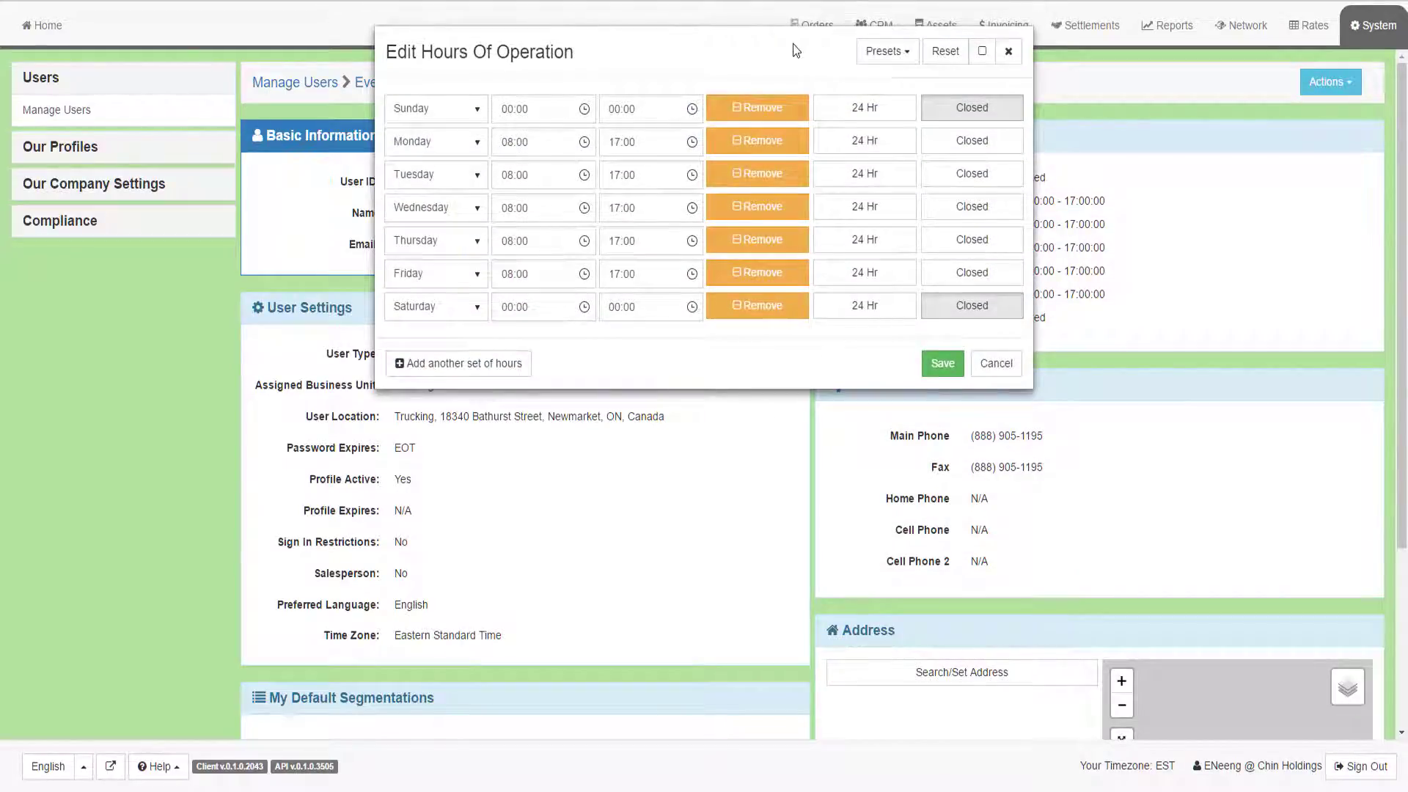
{"action": "left_click", "coordinate": [991, 364]}
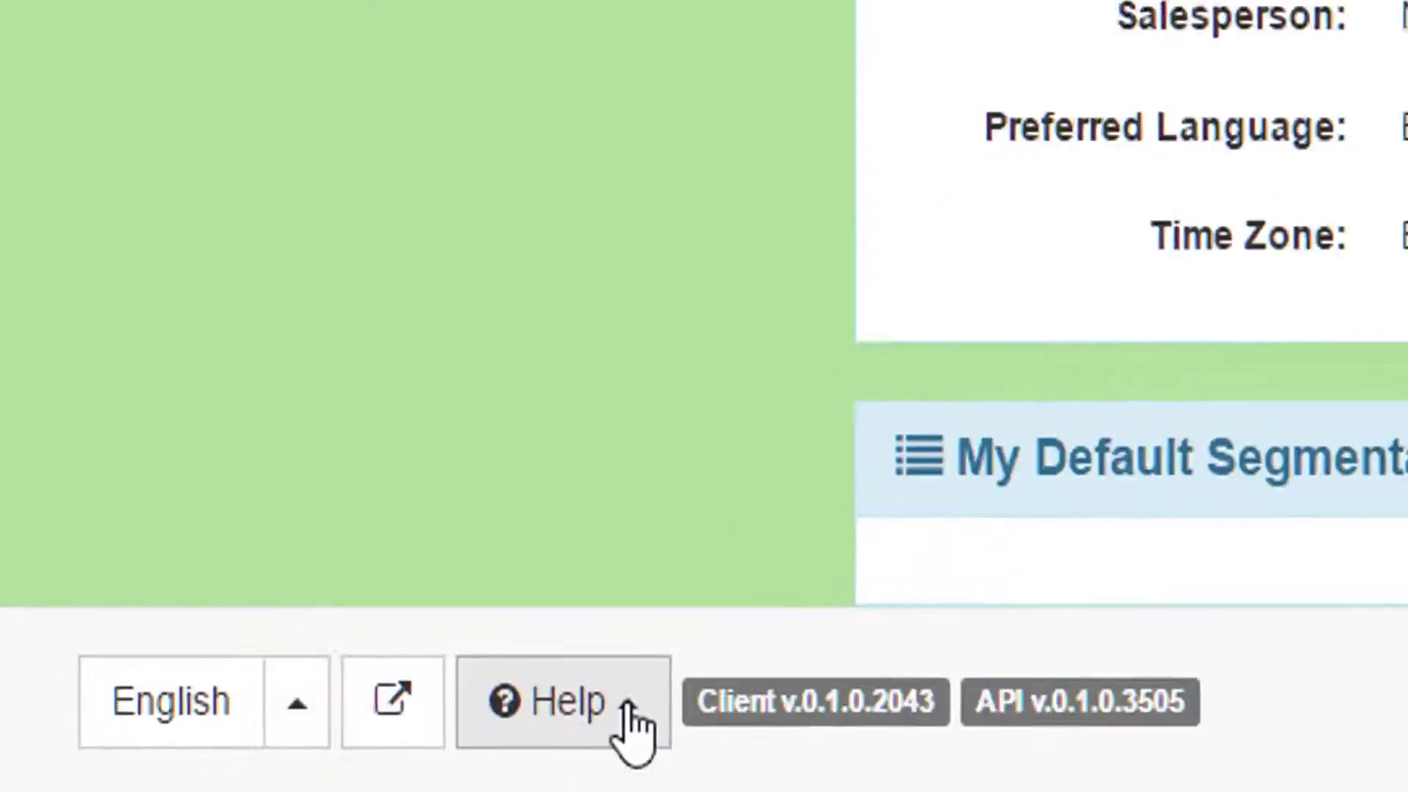
{"action": "left_click", "coordinate": [174, 768]}
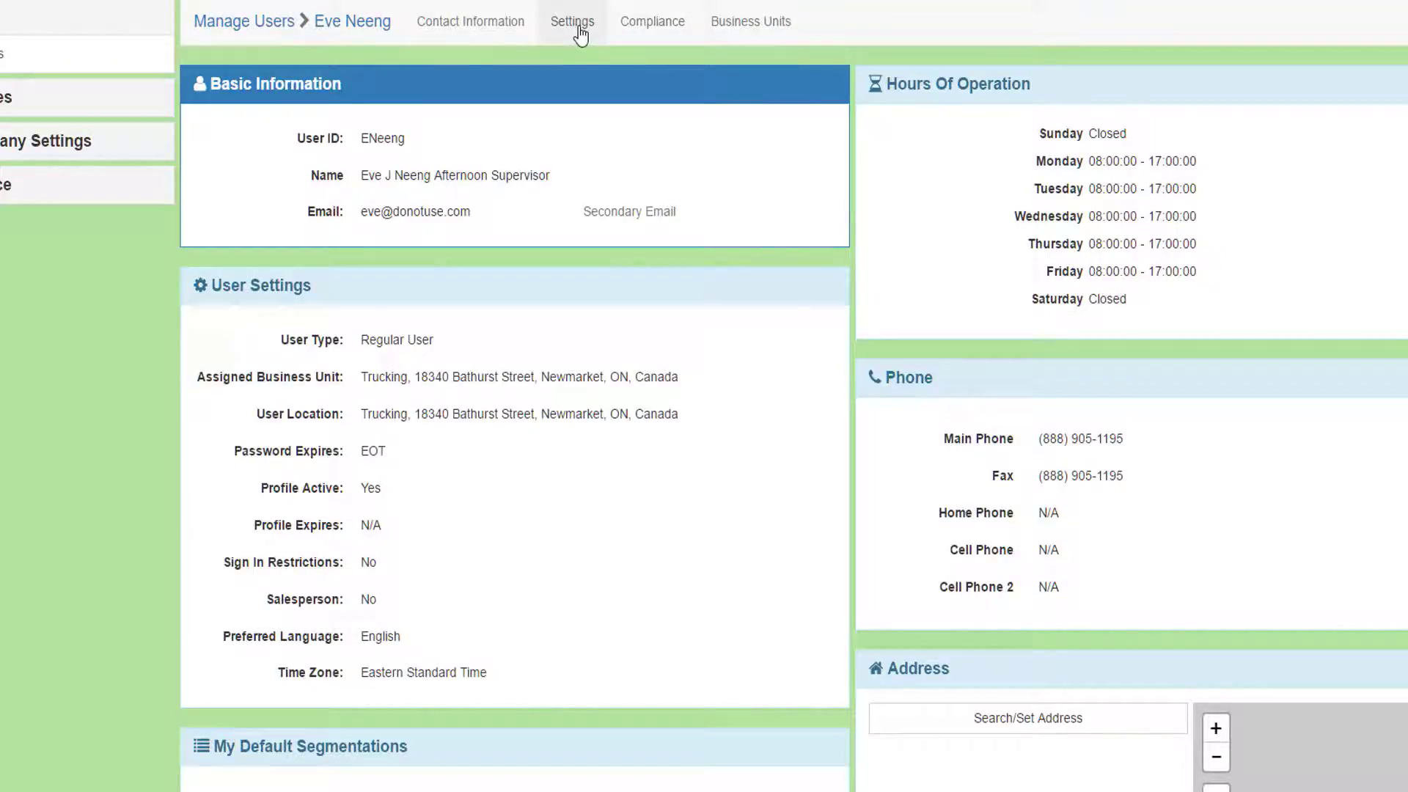
- Expand User Email Notifications on the Settings tab and read the Posted Loads explanation
{"action": "left_click", "coordinate": [579, 29]}
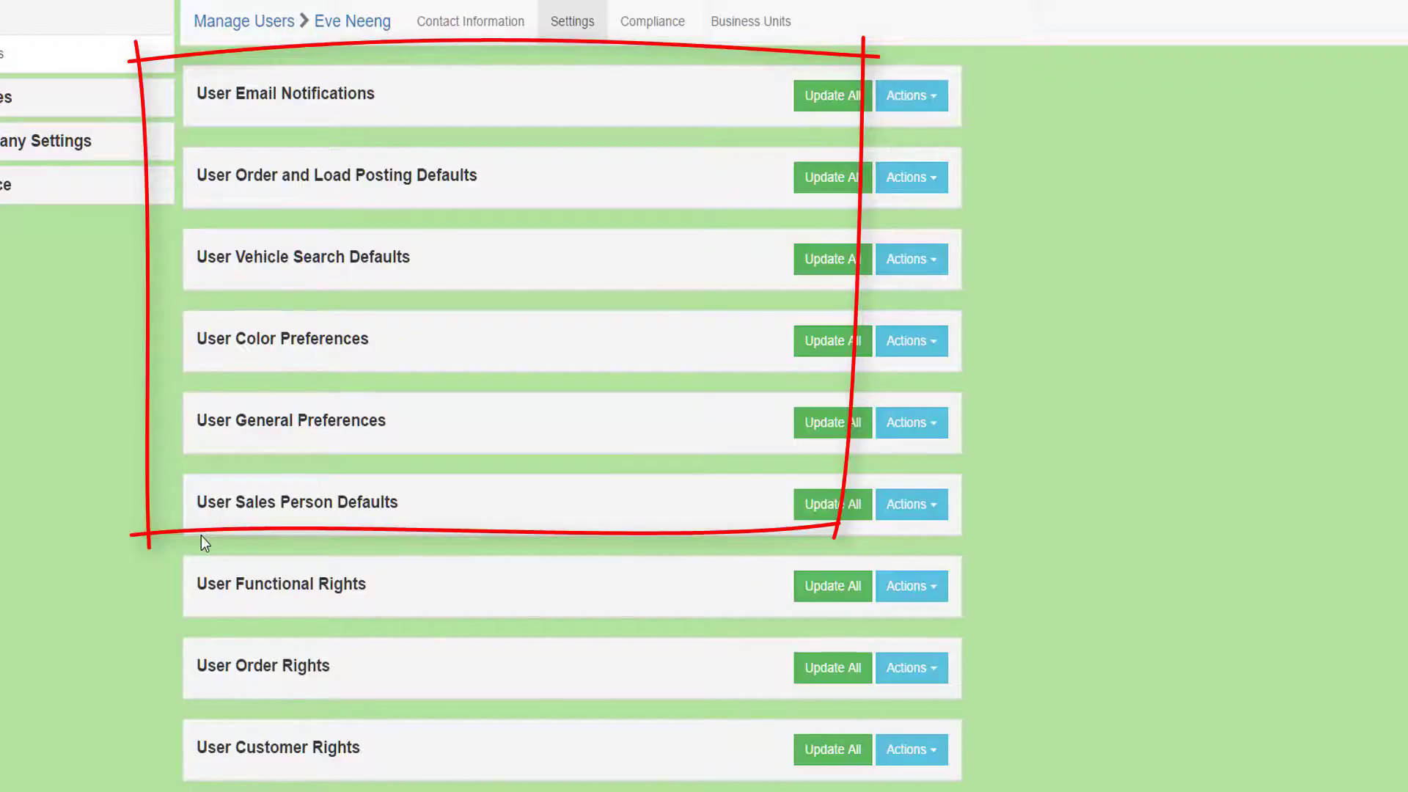
{"action": "left_click", "coordinate": [279, 92]}
{"action": "left_click", "coordinate": [279, 92]}
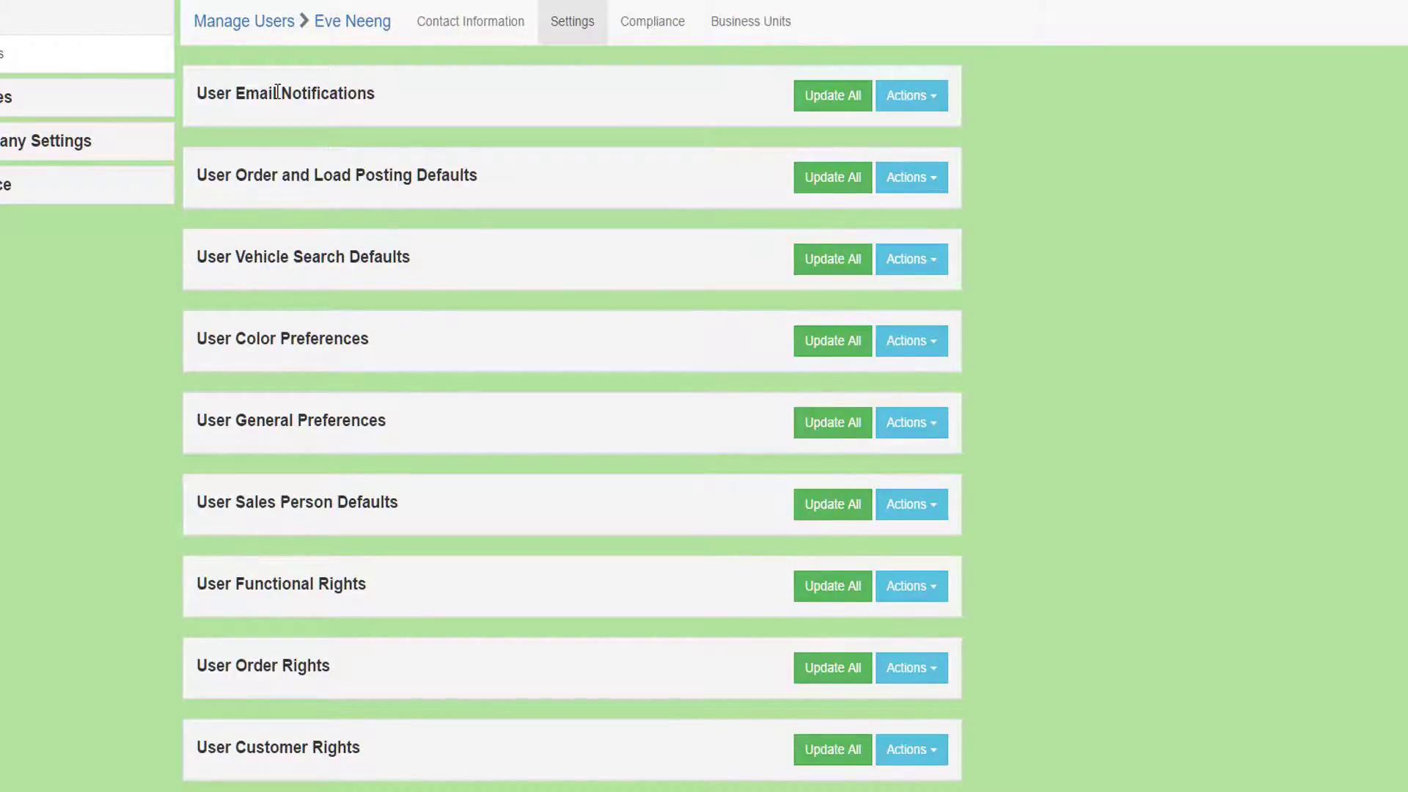
{"action": "left_click", "coordinate": [279, 91]}
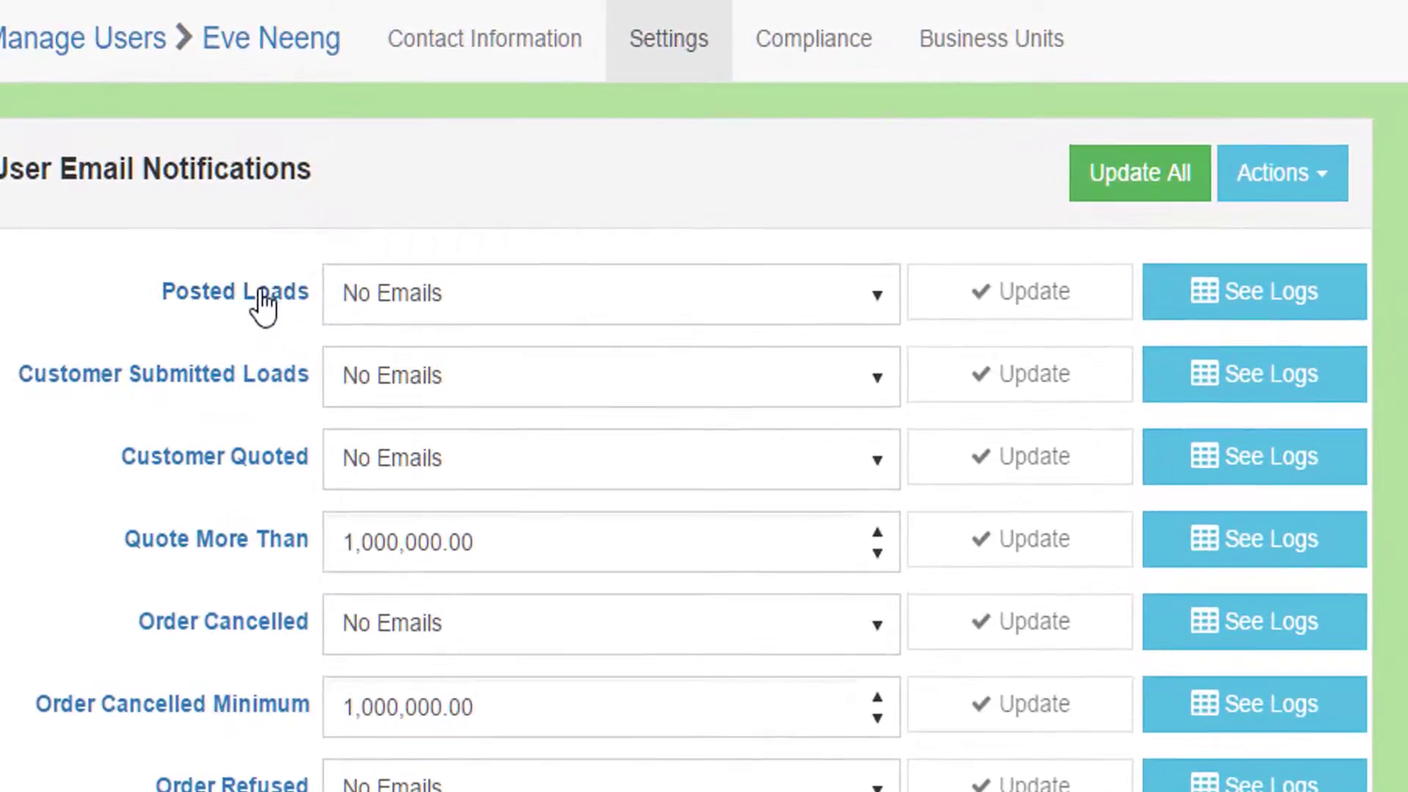
{"action": "left_click", "coordinate": [346, 164]}
{"action": "left_click_drag", "start_coordinate": [321, 72], "coordinate": [824, 72]}
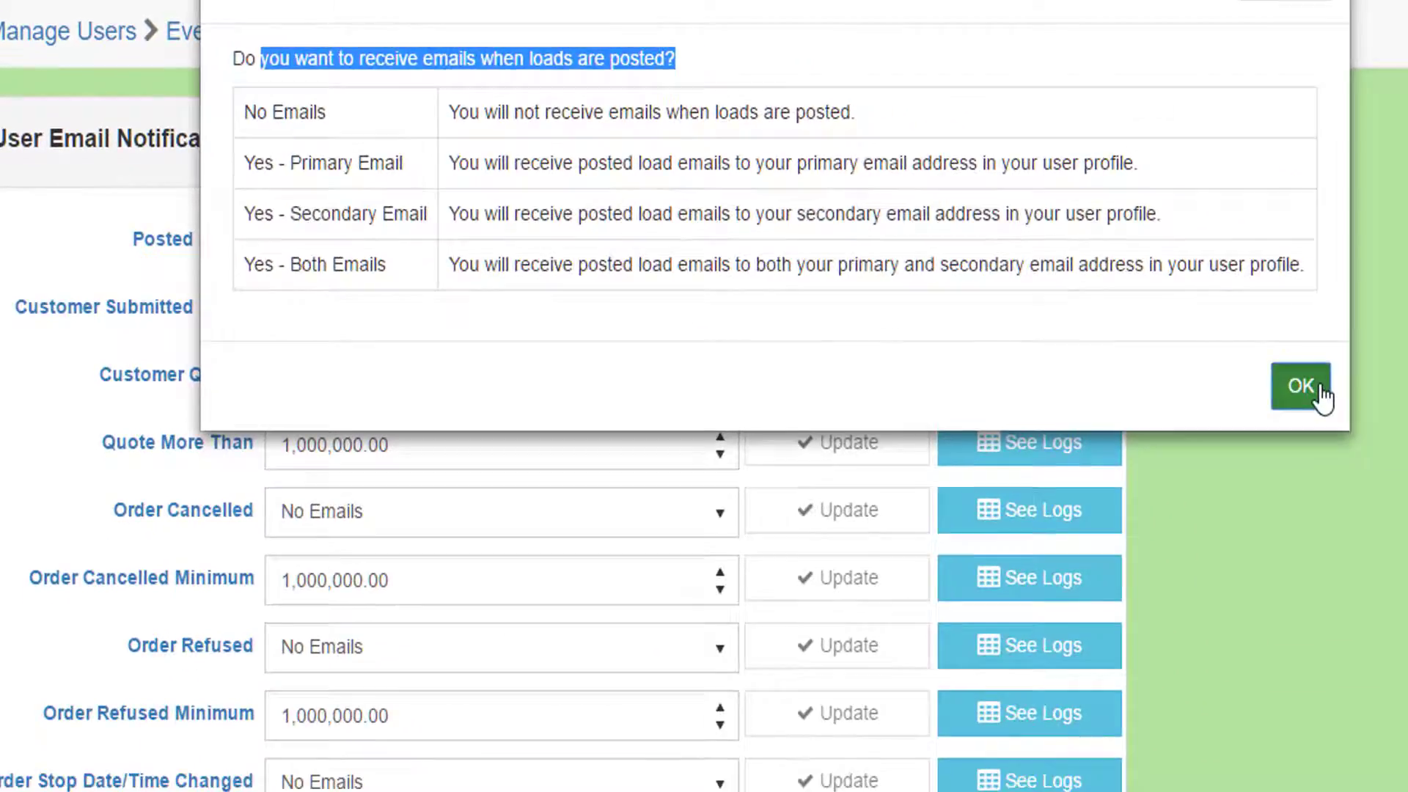
{"action": "left_click", "coordinate": [1402, 473]}
- Set Customer Submitted Loads notifications to Yes - Primary Email and save
{"action": "left_click", "coordinate": [692, 303]}
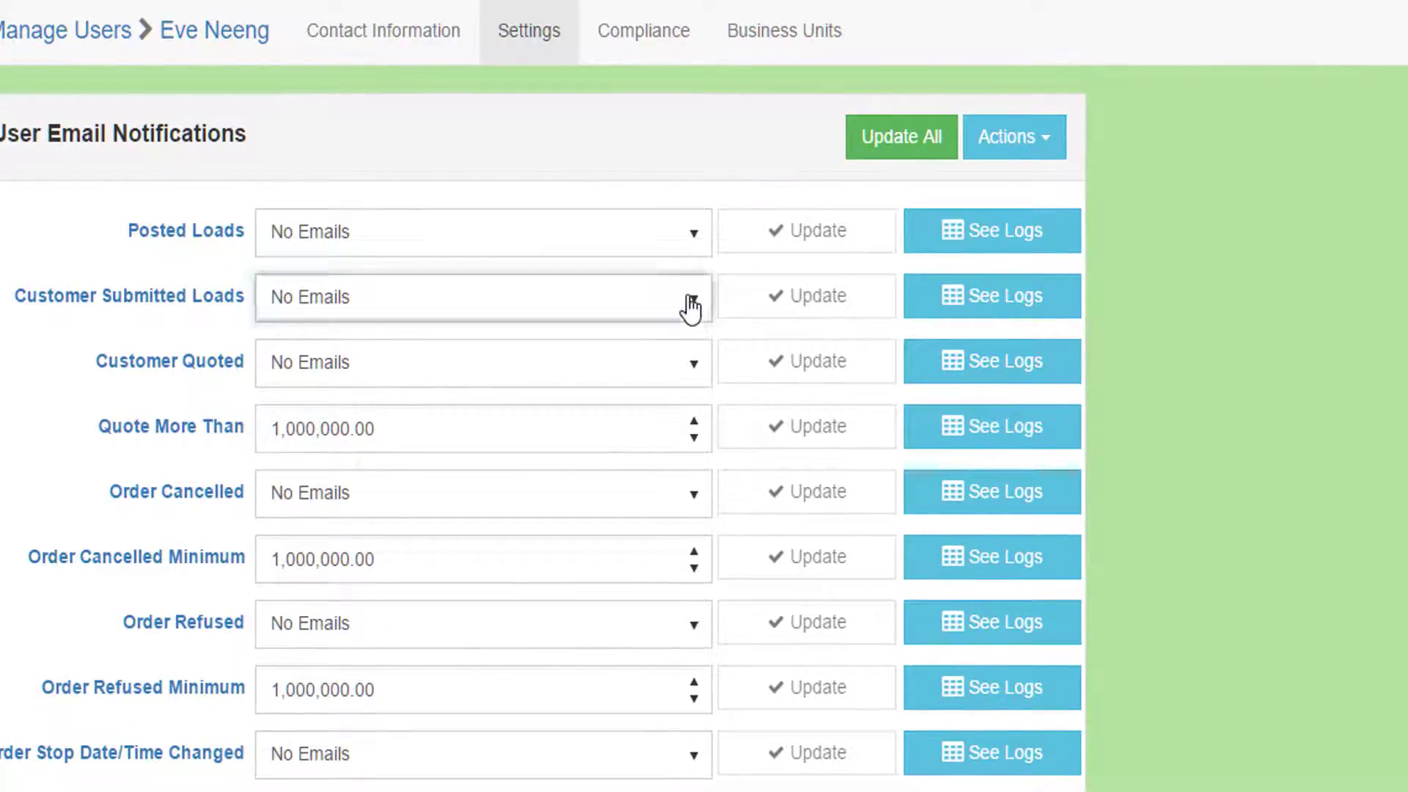
{"action": "left_click", "coordinate": [451, 390]}
{"action": "left_click", "coordinate": [833, 315]}
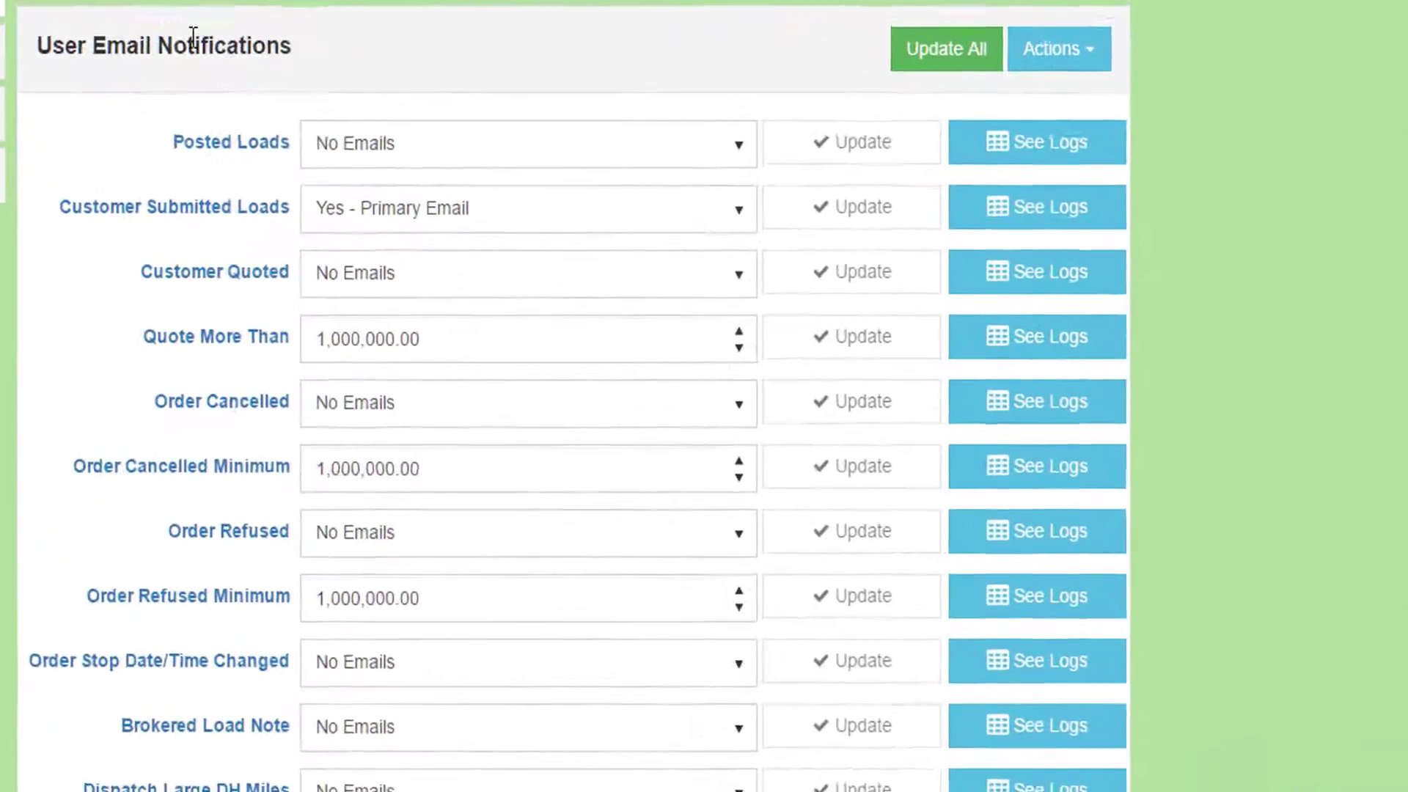
- Reread the Posted Loads explanation and review the email choices, leaving Posted Loads at No Emails
{"action": "mouse_move", "coordinate": [148, 125]}
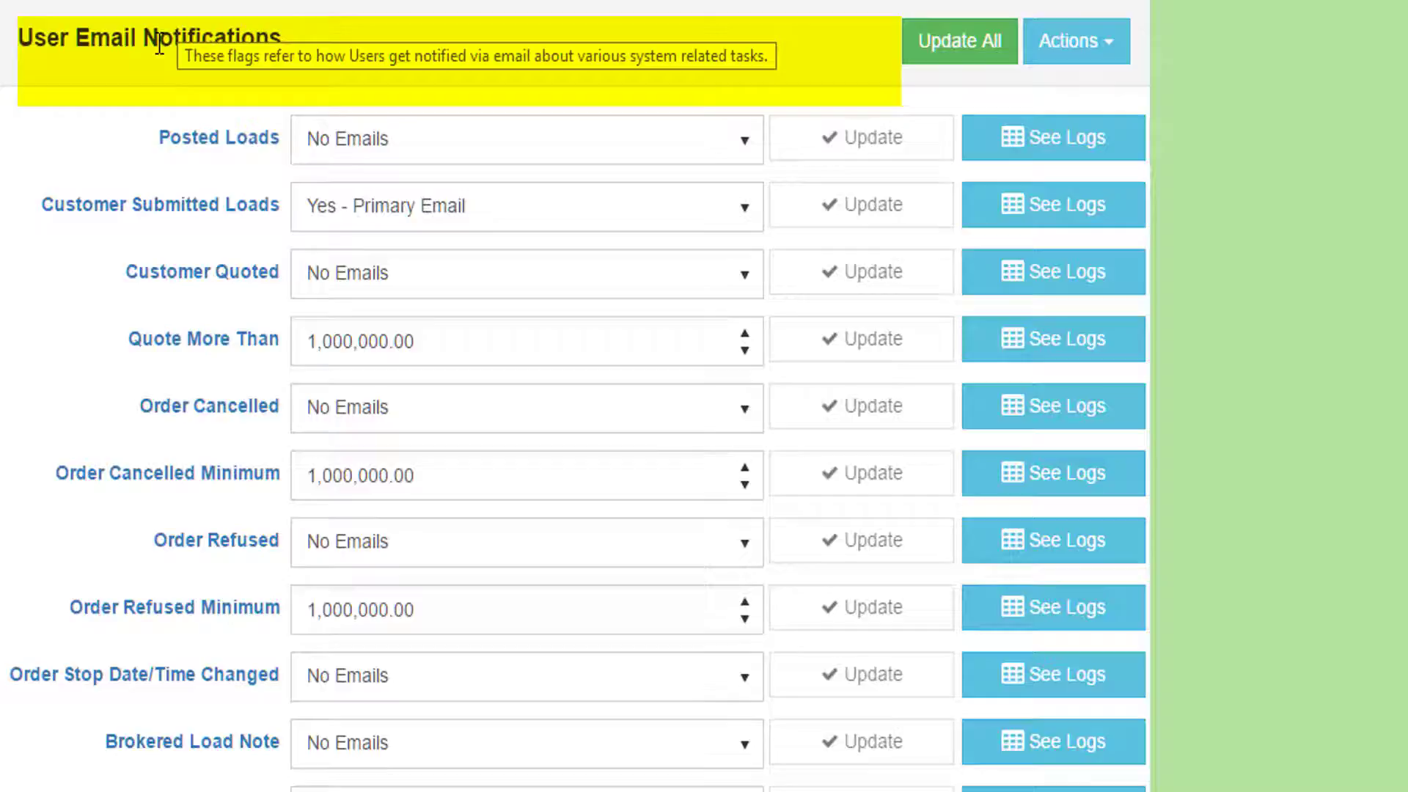
{"action": "mouse_move", "coordinate": [260, 48]}
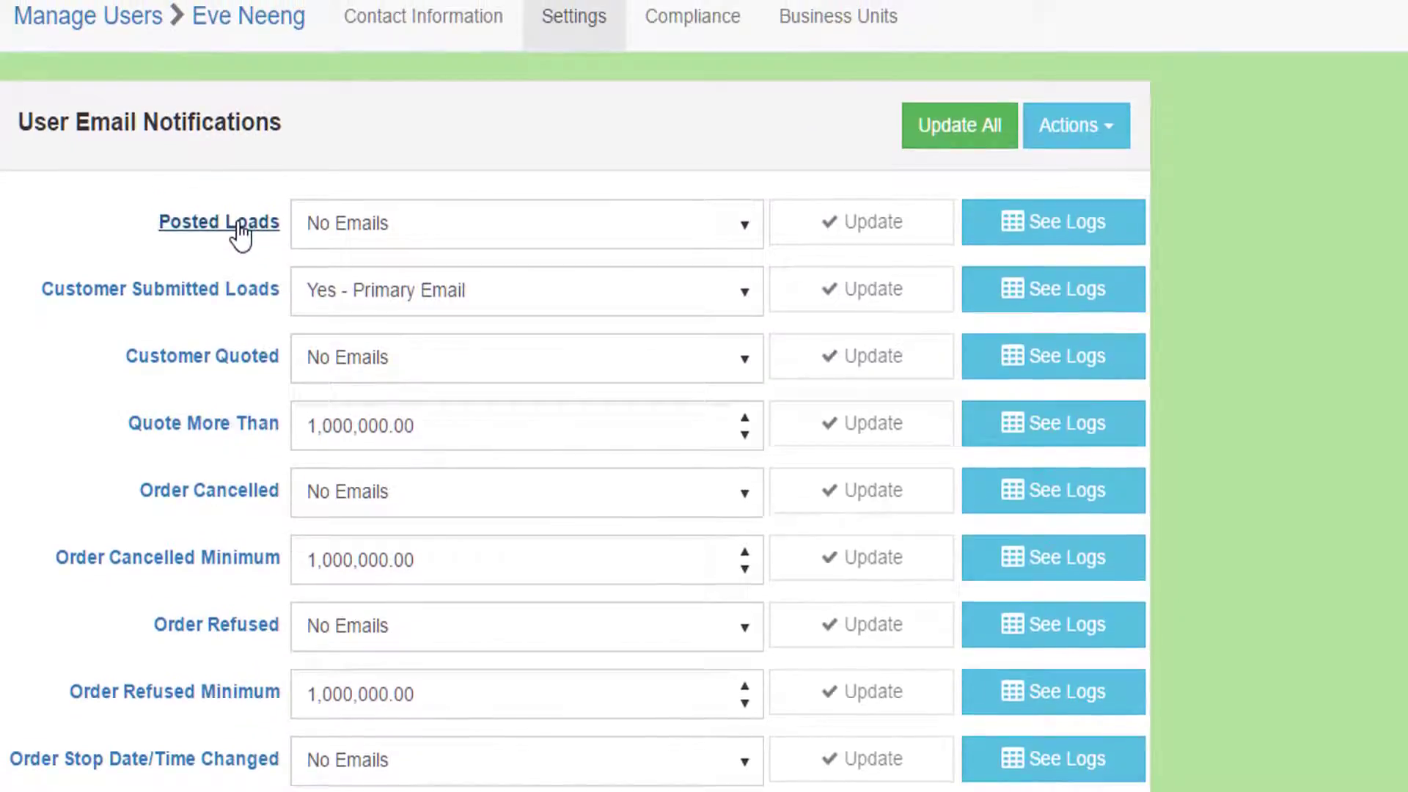
{"action": "left_click", "coordinate": [241, 146]}
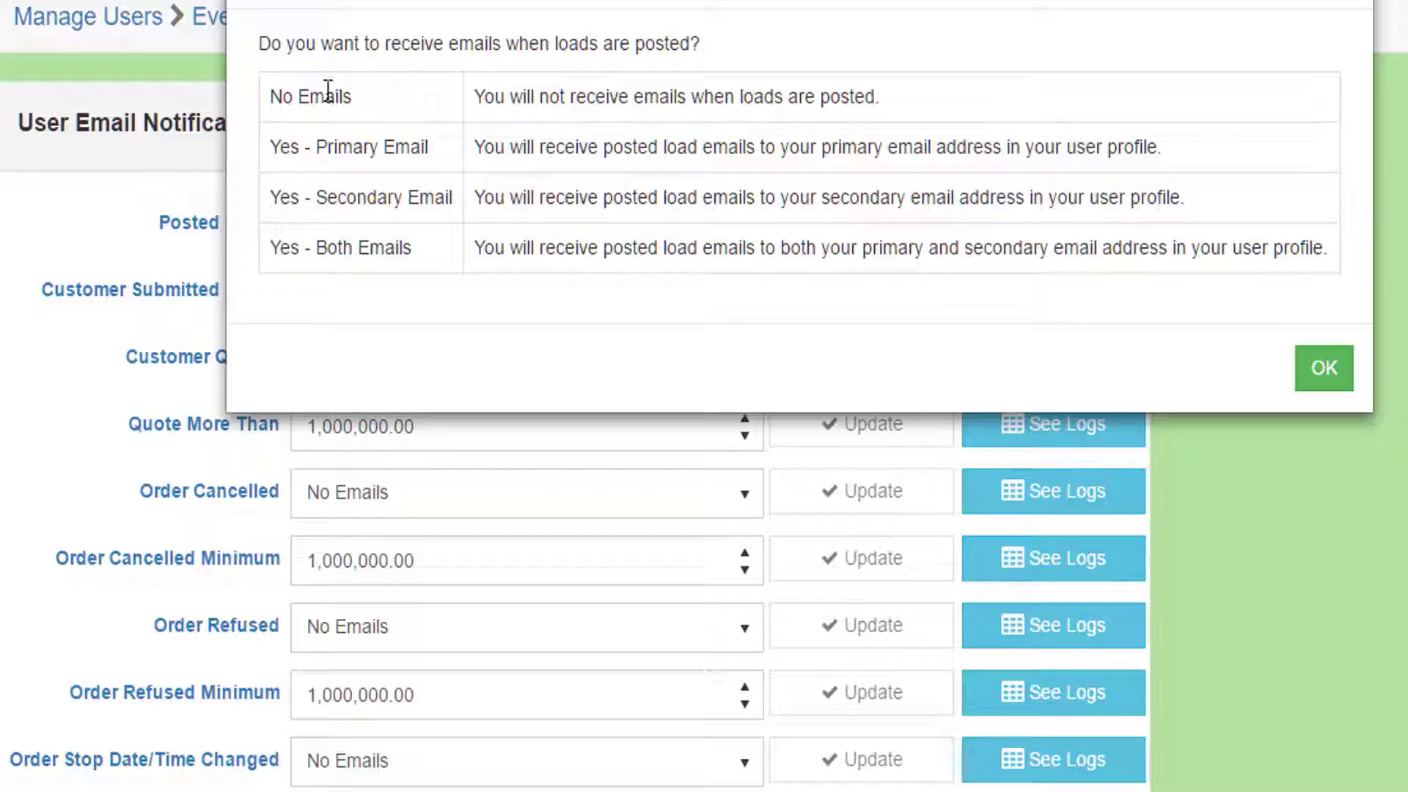
{"action": "left_click", "coordinate": [1322, 368]}
{"action": "left_click", "coordinate": [745, 235]}
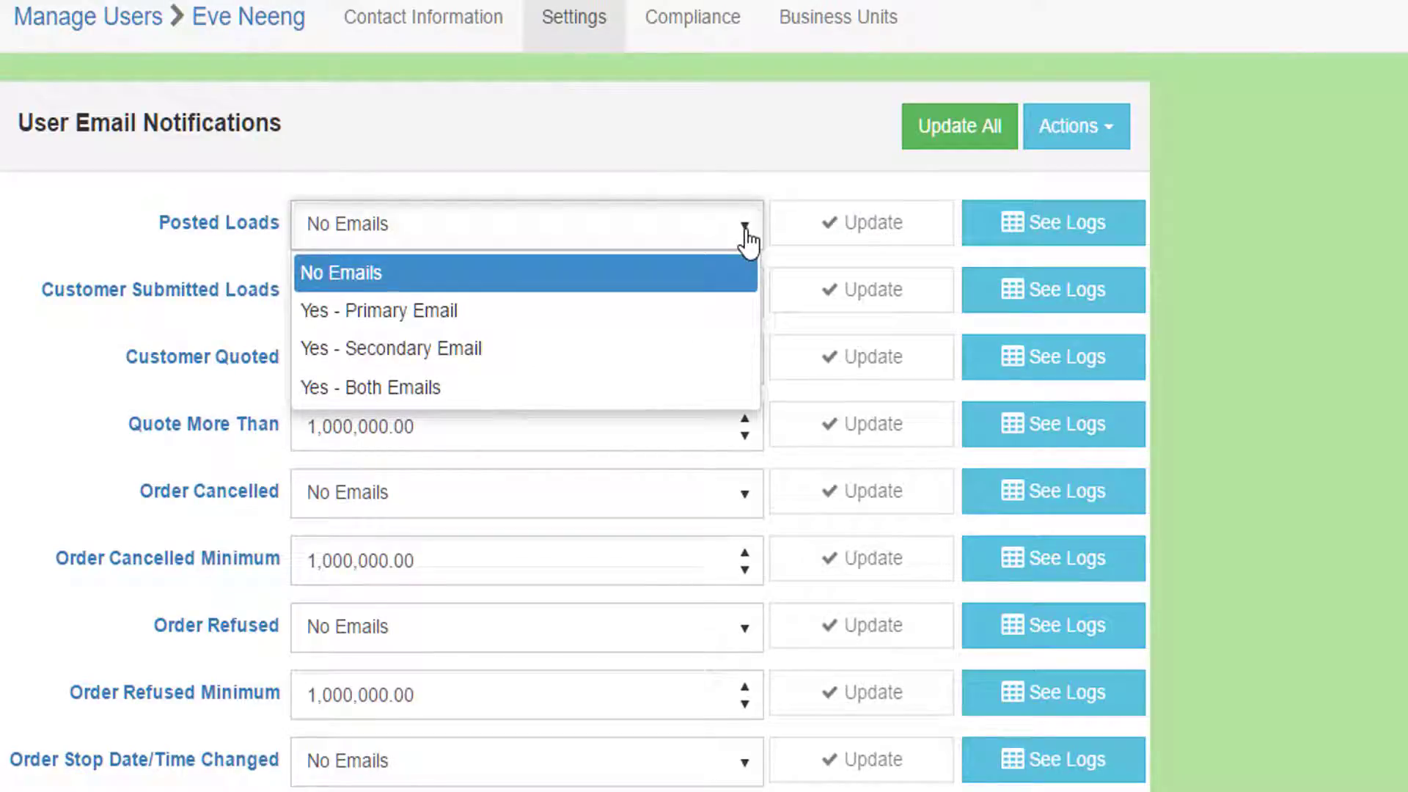
{"action": "left_click", "coordinate": [745, 236]}
{"action": "left_click", "coordinate": [539, 292]}
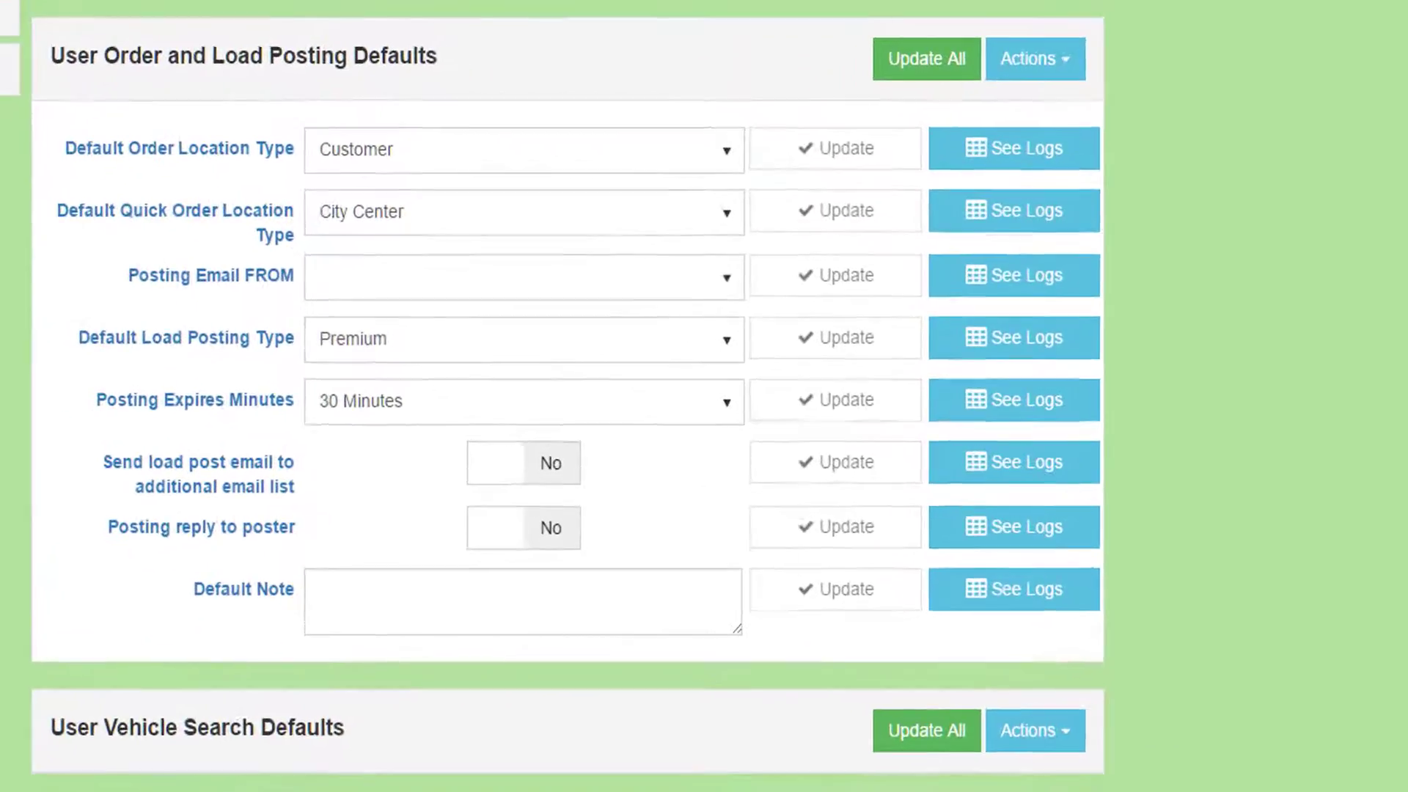
{"action": "mouse_move", "coordinate": [163, 59]}
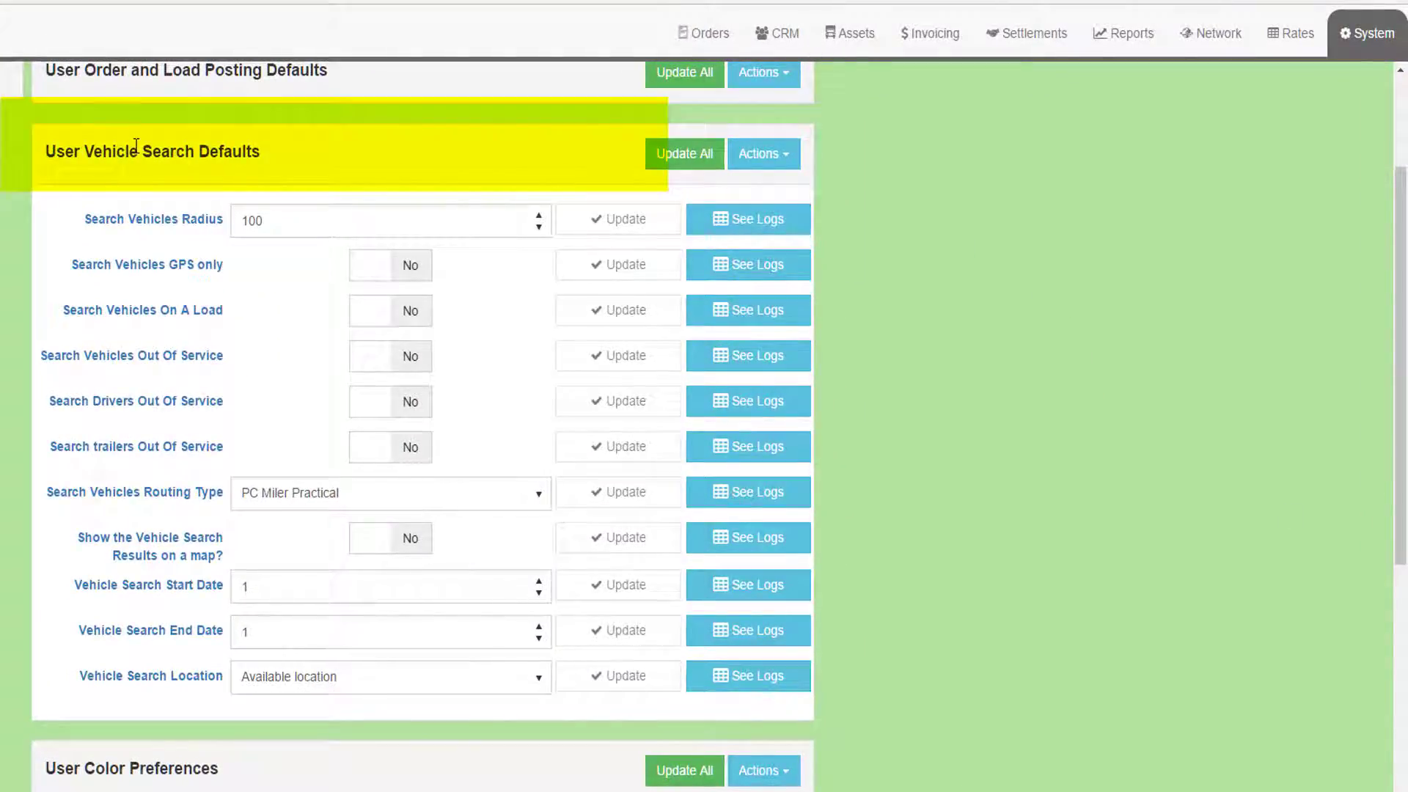
- Expand Vehicle Search Defaults and Color Preferences, showing background #b2e49e and Serious #ff0000
{"action": "mouse_move", "coordinate": [136, 145]}
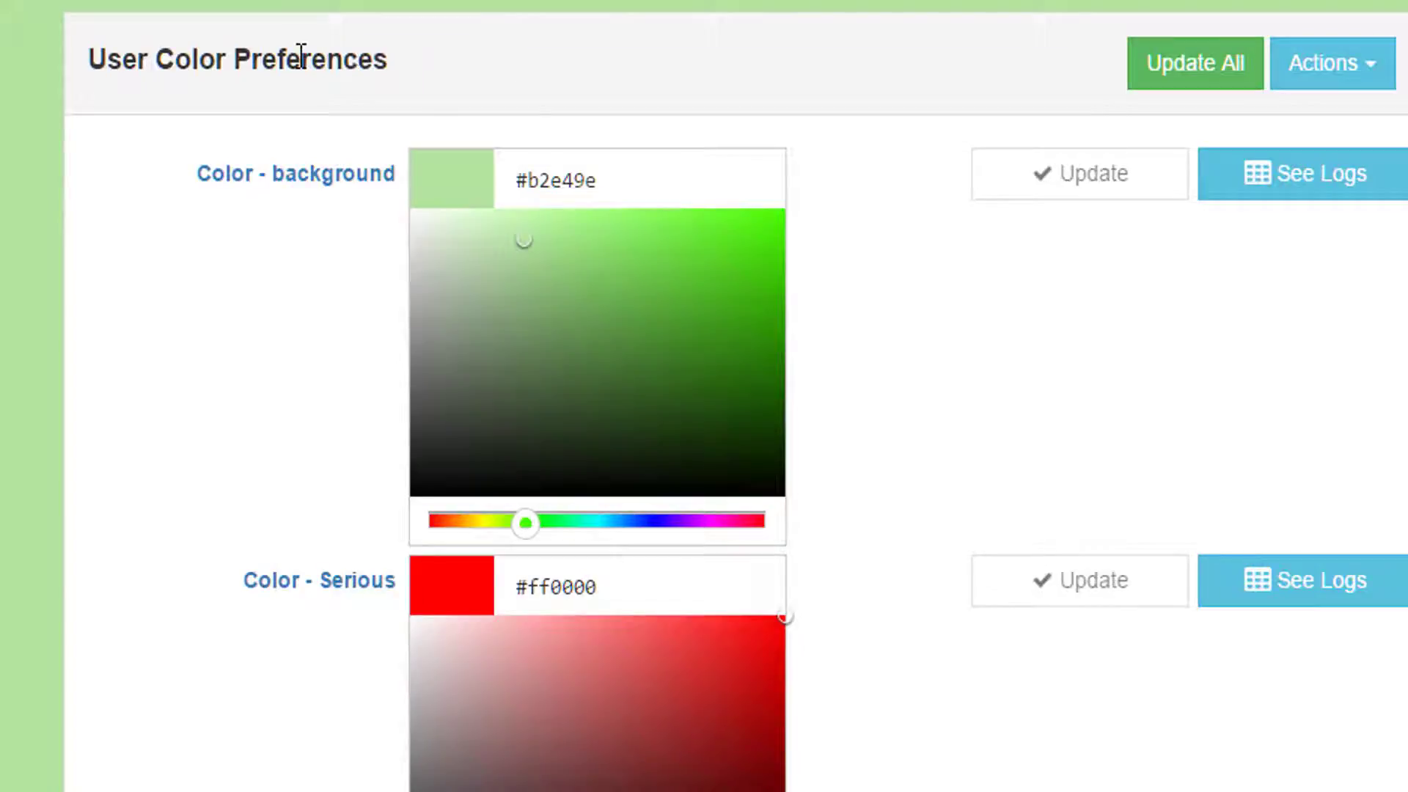
- Change the background colour from #b2e49e to muted teal #6b9a96 and save it
{"action": "mouse_move", "coordinate": [301, 52]}
{"action": "left_click", "coordinate": [591, 522]}
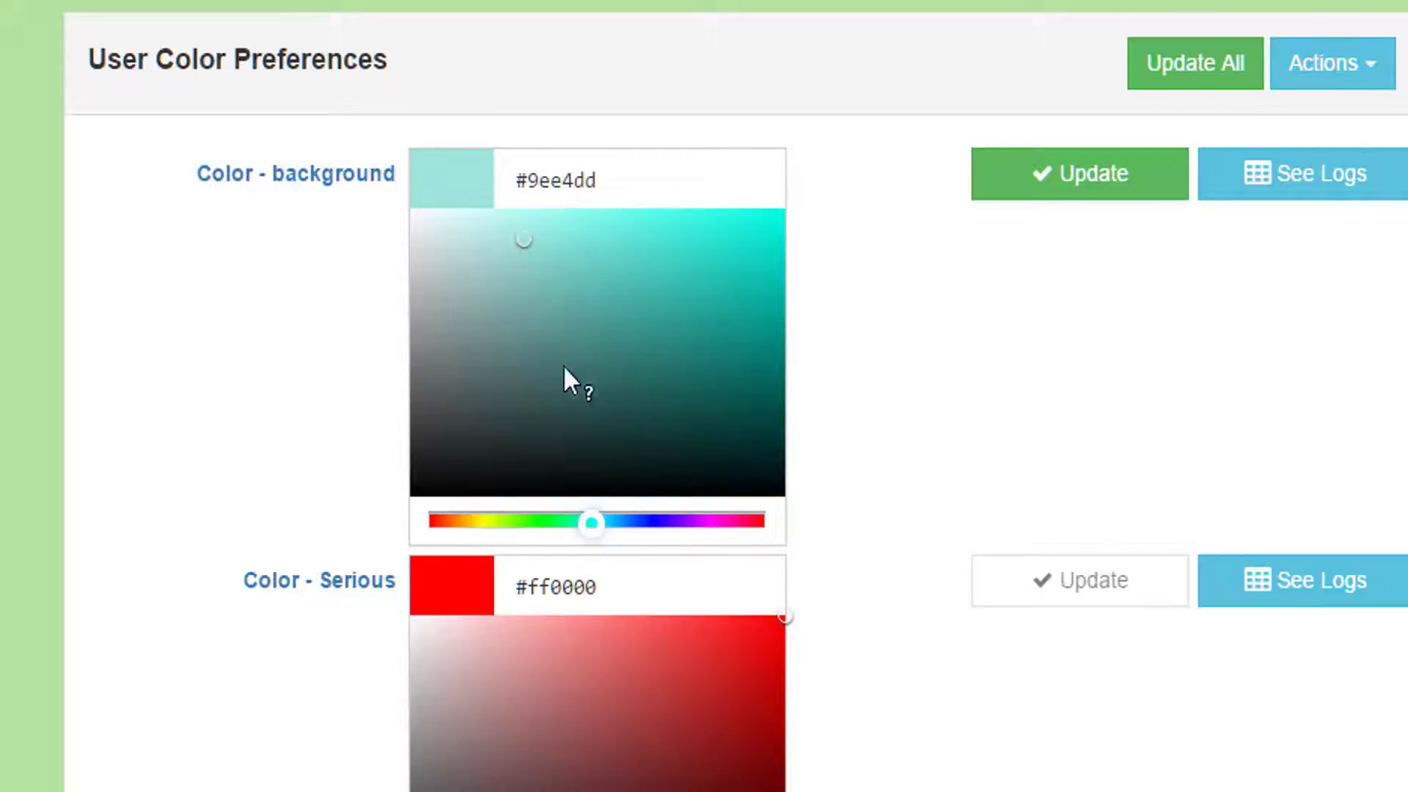
{"action": "mouse_move", "coordinate": [526, 236]}
{"action": "left_mouse_down"}
{"action": "mouse_move", "coordinate": [673, 324]}
{"action": "mouse_move", "coordinate": [517, 346]}
{"action": "mouse_move", "coordinate": [467, 283]}
{"action": "left_mouse_up"}
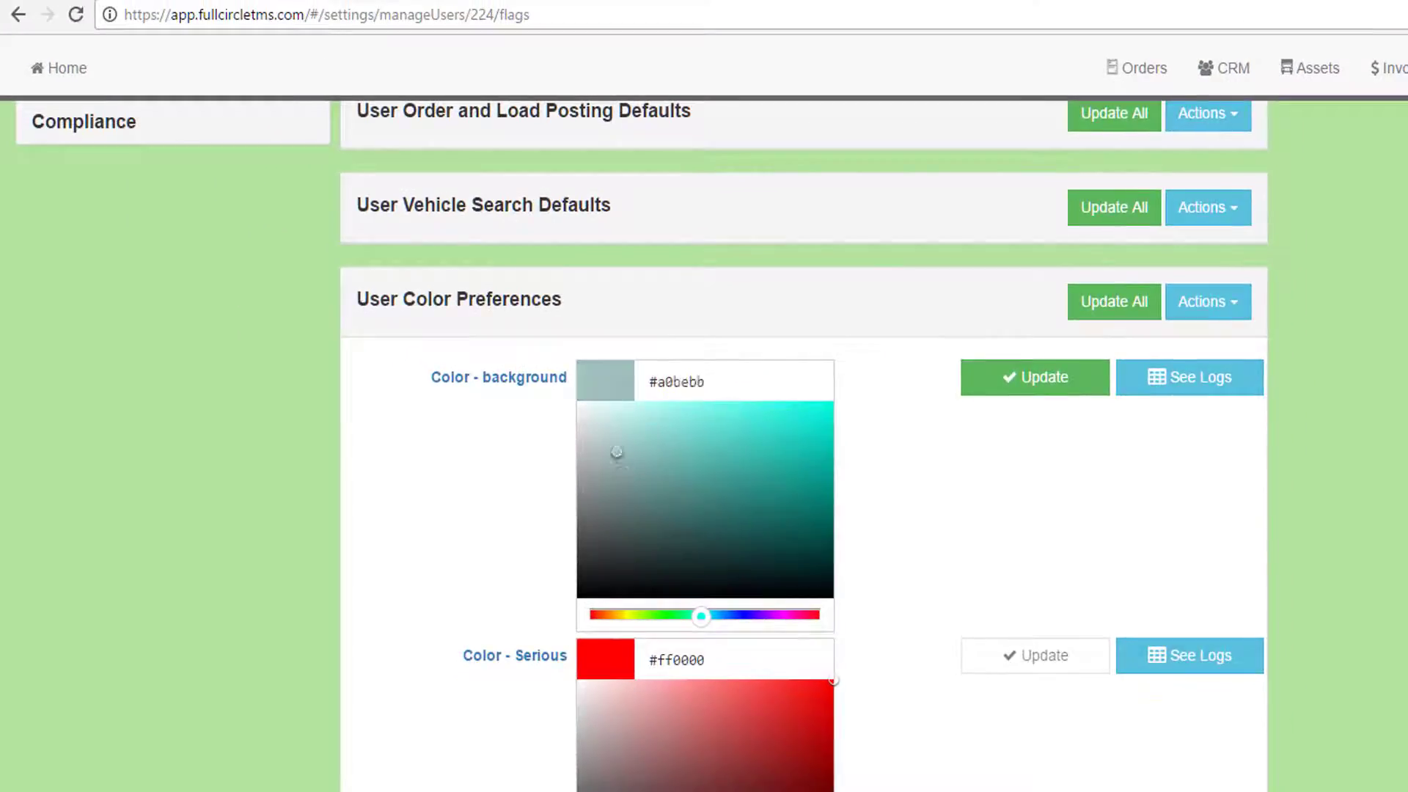
{"action": "left_click", "coordinate": [1035, 389]}
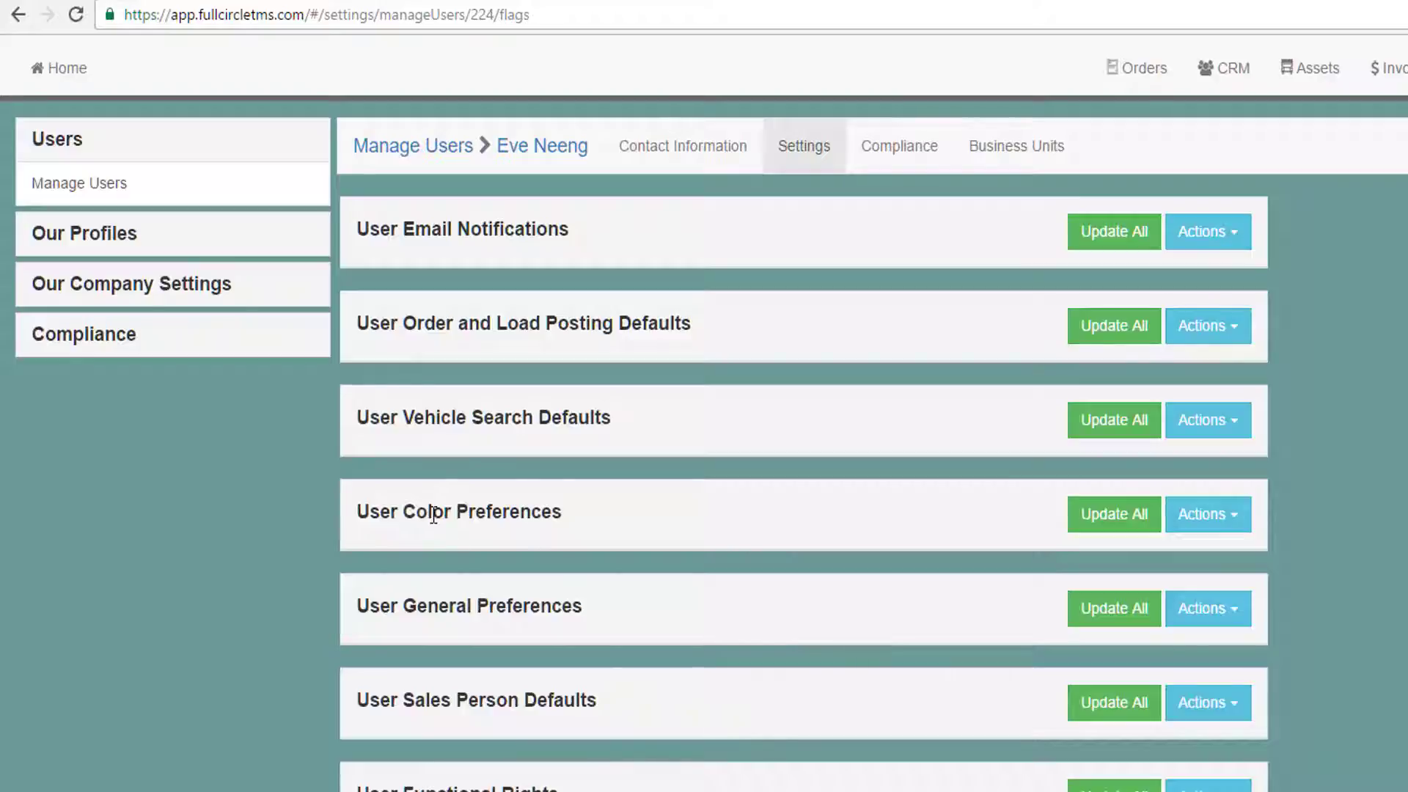
- Reopen Color Preferences and confirm the teal background is applied, with Serious still #ff0000
{"action": "left_click", "coordinate": [434, 515]}
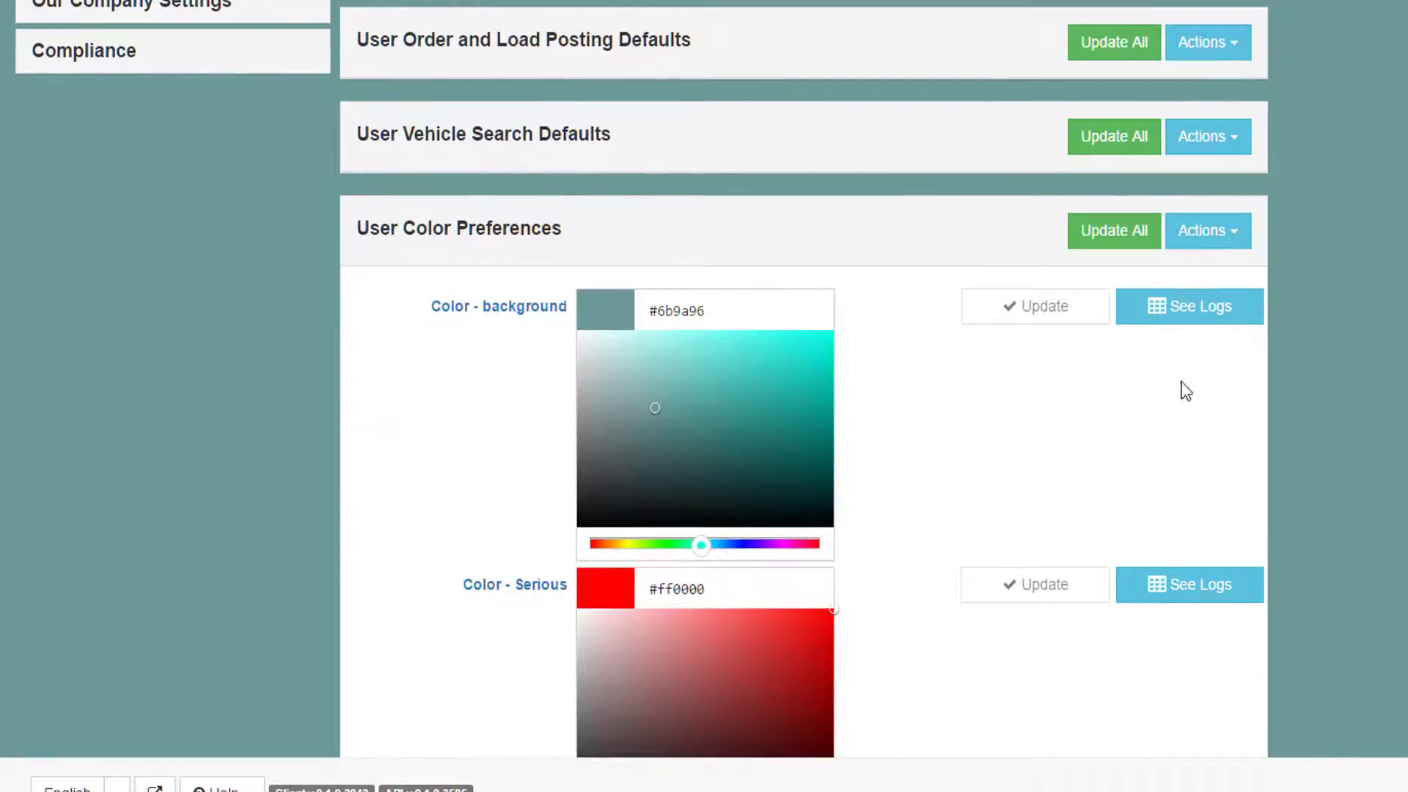
{"action": "scroll", "coordinate": [1404, 341], "scroll_direction": "down", "scroll_amount": 6}
{"action": "scroll", "coordinate": [1401, 288], "scroll_direction": "down", "scroll_amount": 10}
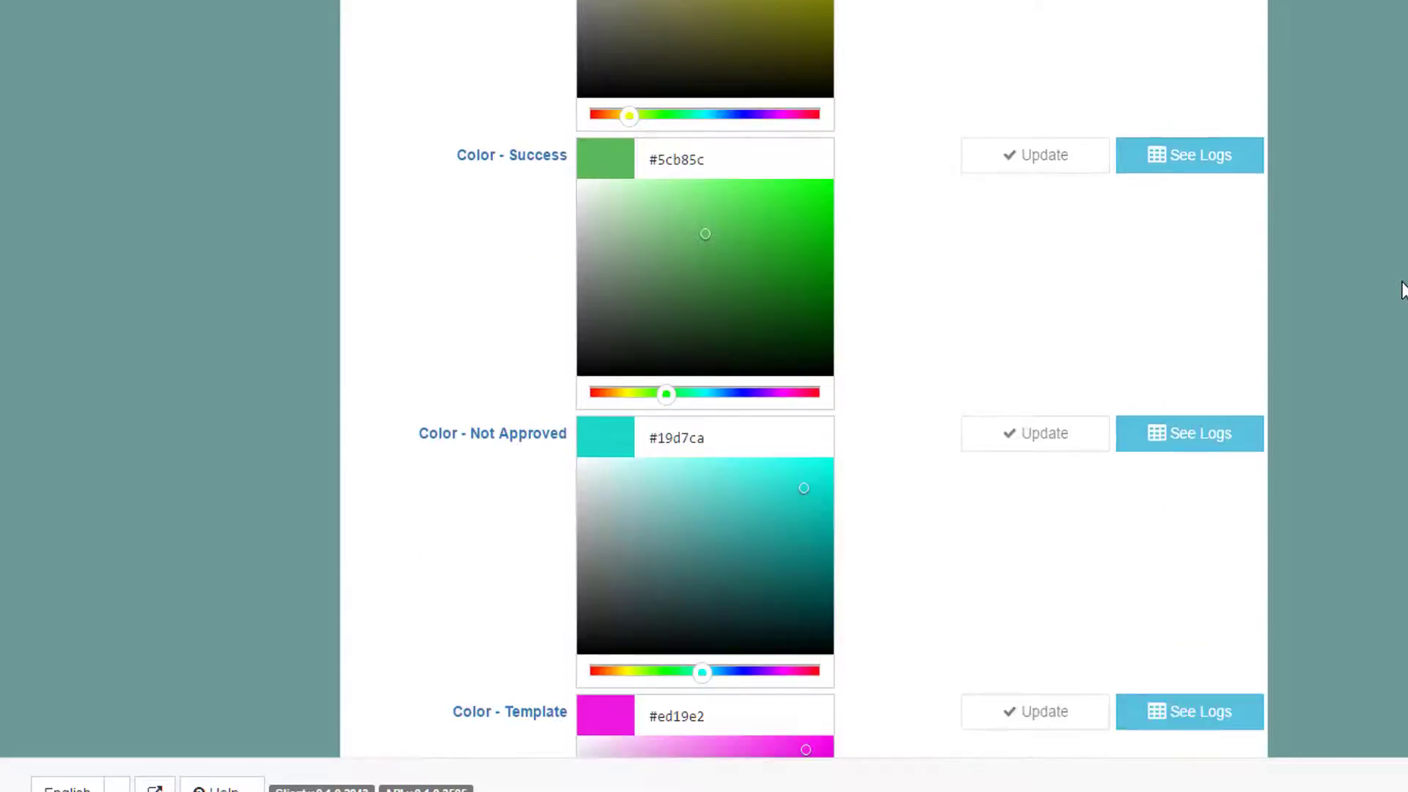
{"action": "scroll", "coordinate": [1402, 289], "scroll_direction": "up", "scroll_amount": 4}
{"action": "scroll", "coordinate": [1401, 289], "scroll_direction": "up", "scroll_amount": 7}
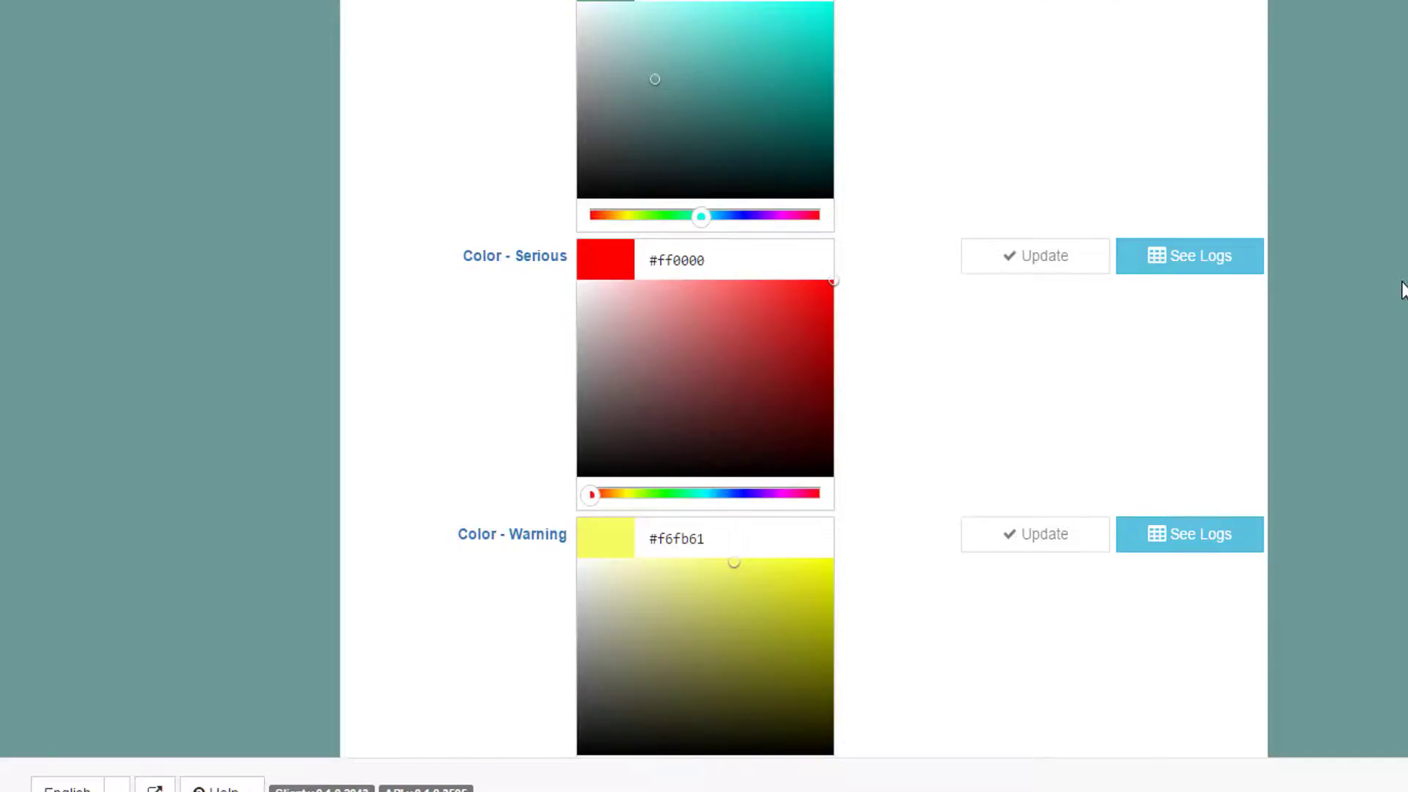
- Expand General Preferences and view the Map Preference choices, currently Hybrid Road and Satellite
{"action": "scroll", "coordinate": [1401, 289], "scroll_direction": "up", "scroll_amount": 2}
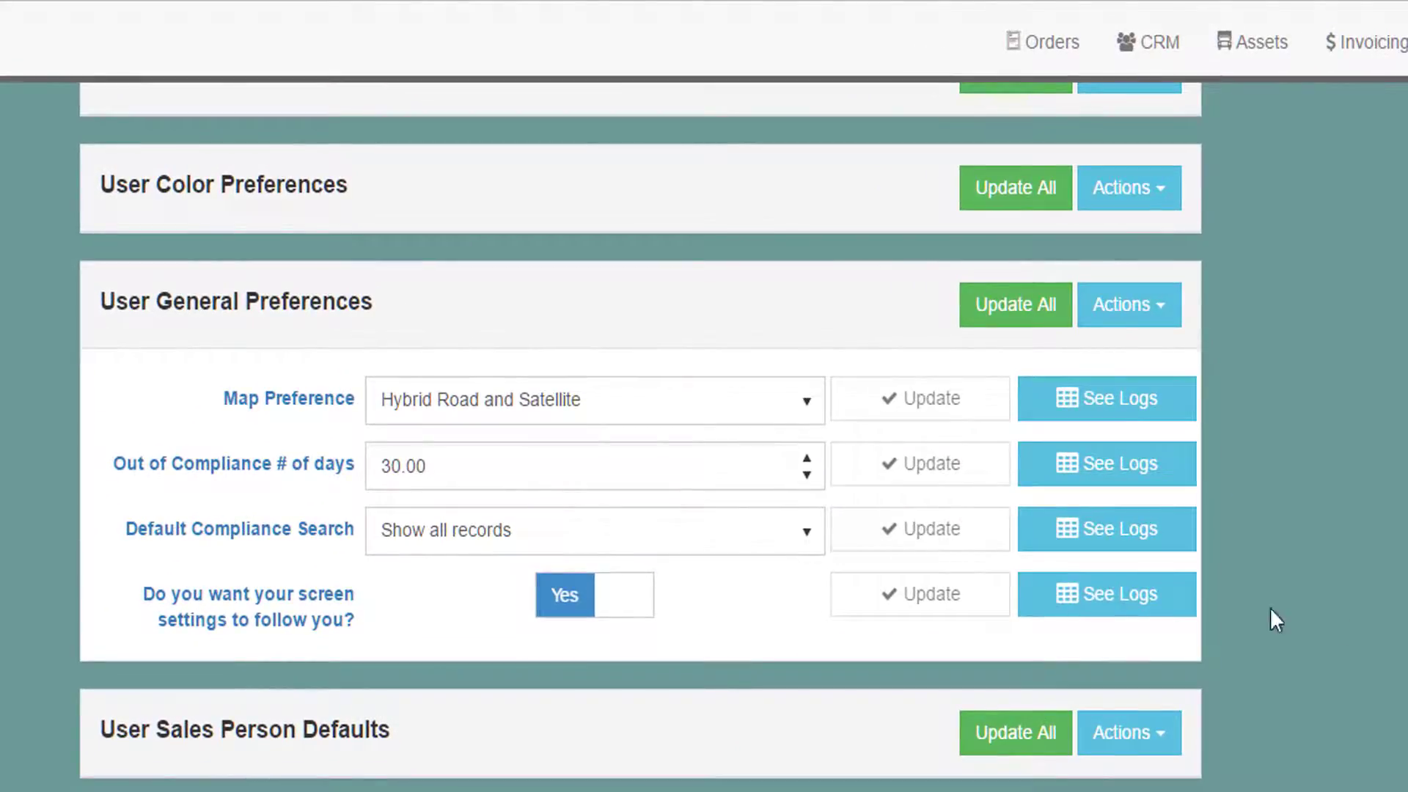
{"action": "mouse_move", "coordinate": [266, 301]}
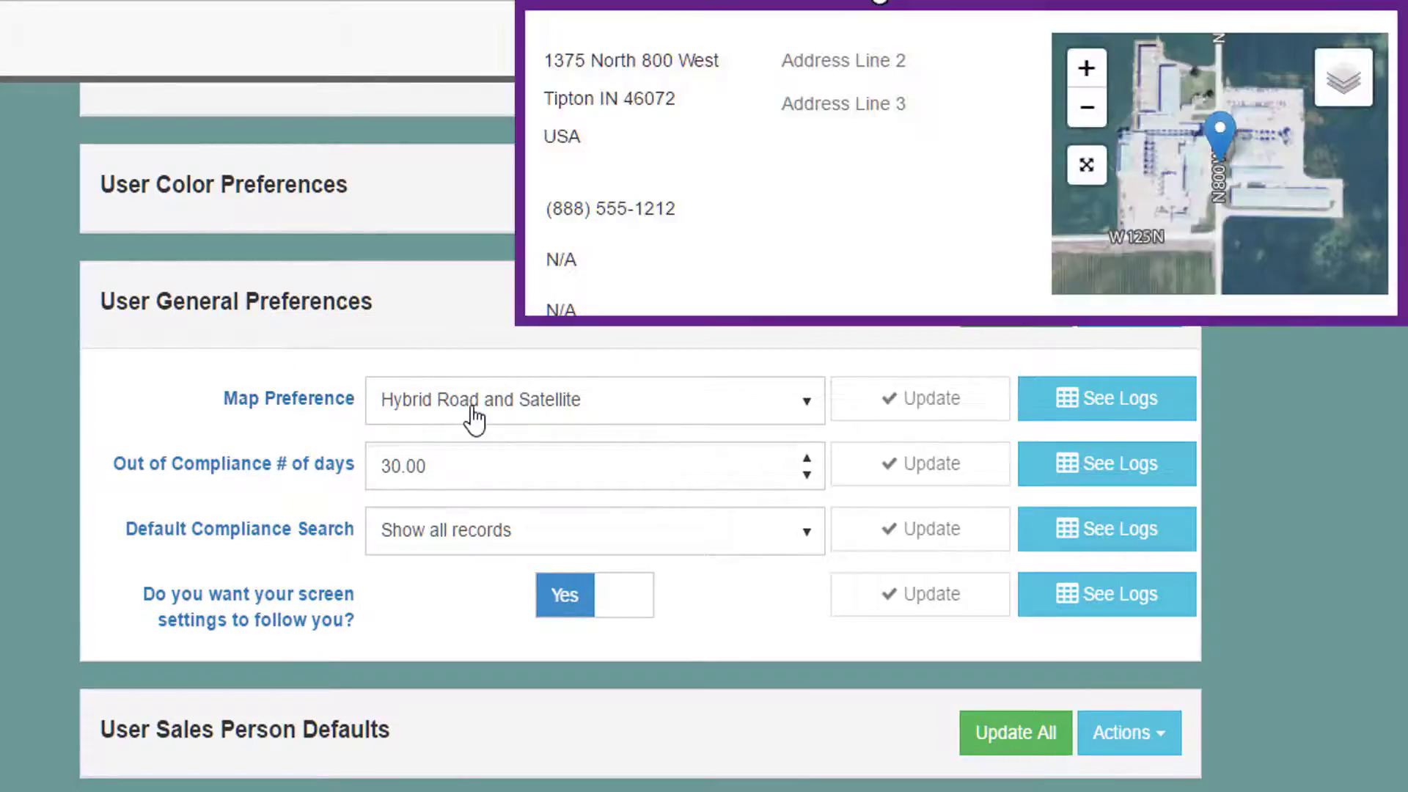
{"action": "left_click", "coordinate": [473, 417]}
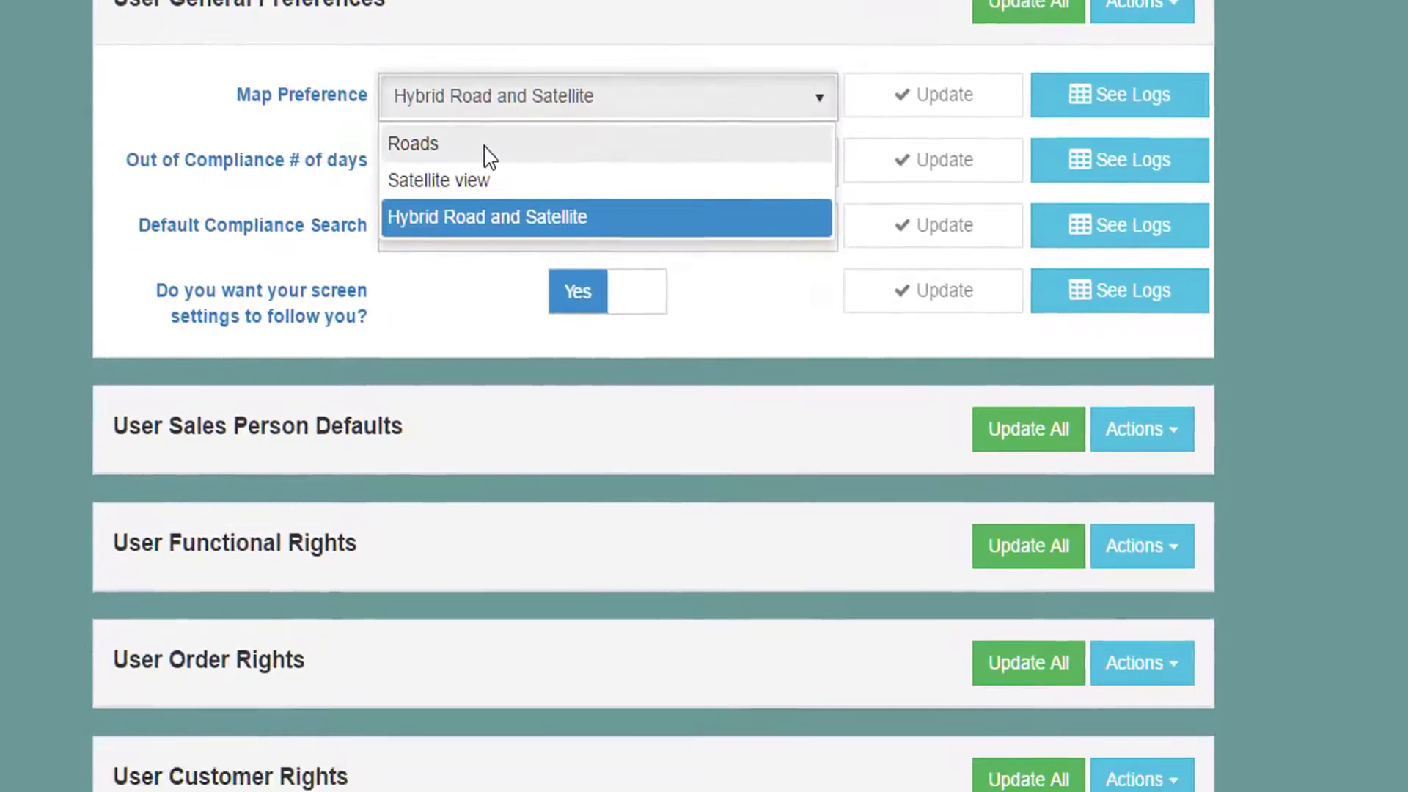
- Keep the map at Hybrid Road and Satellite and scroll past Sales Person Defaults to the rights sections
{"action": "left_click", "coordinate": [414, 742]}
{"action": "scroll", "coordinate": [433, 257], "scroll_direction": "down", "scroll_amount": 2}
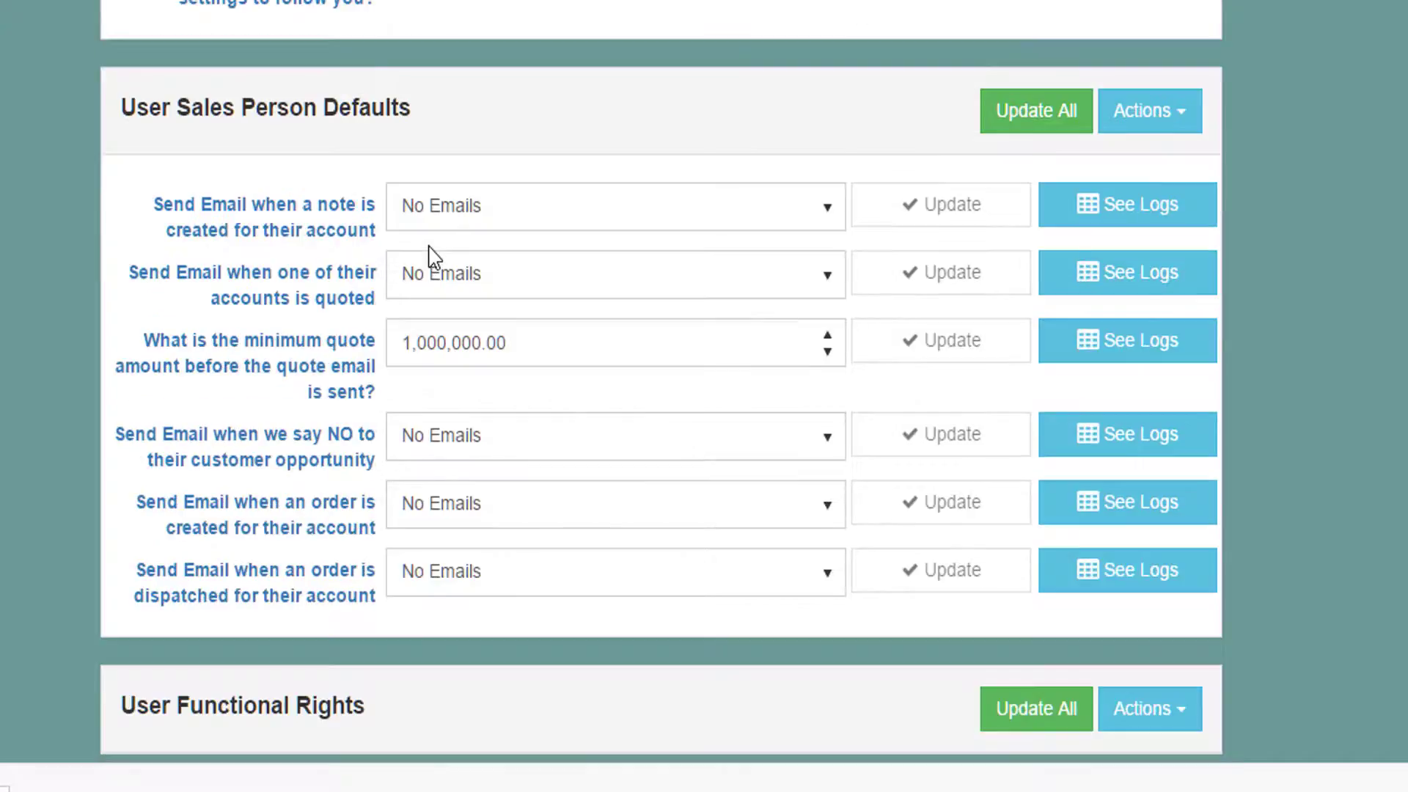
{"action": "mouse_move", "coordinate": [453, 127]}
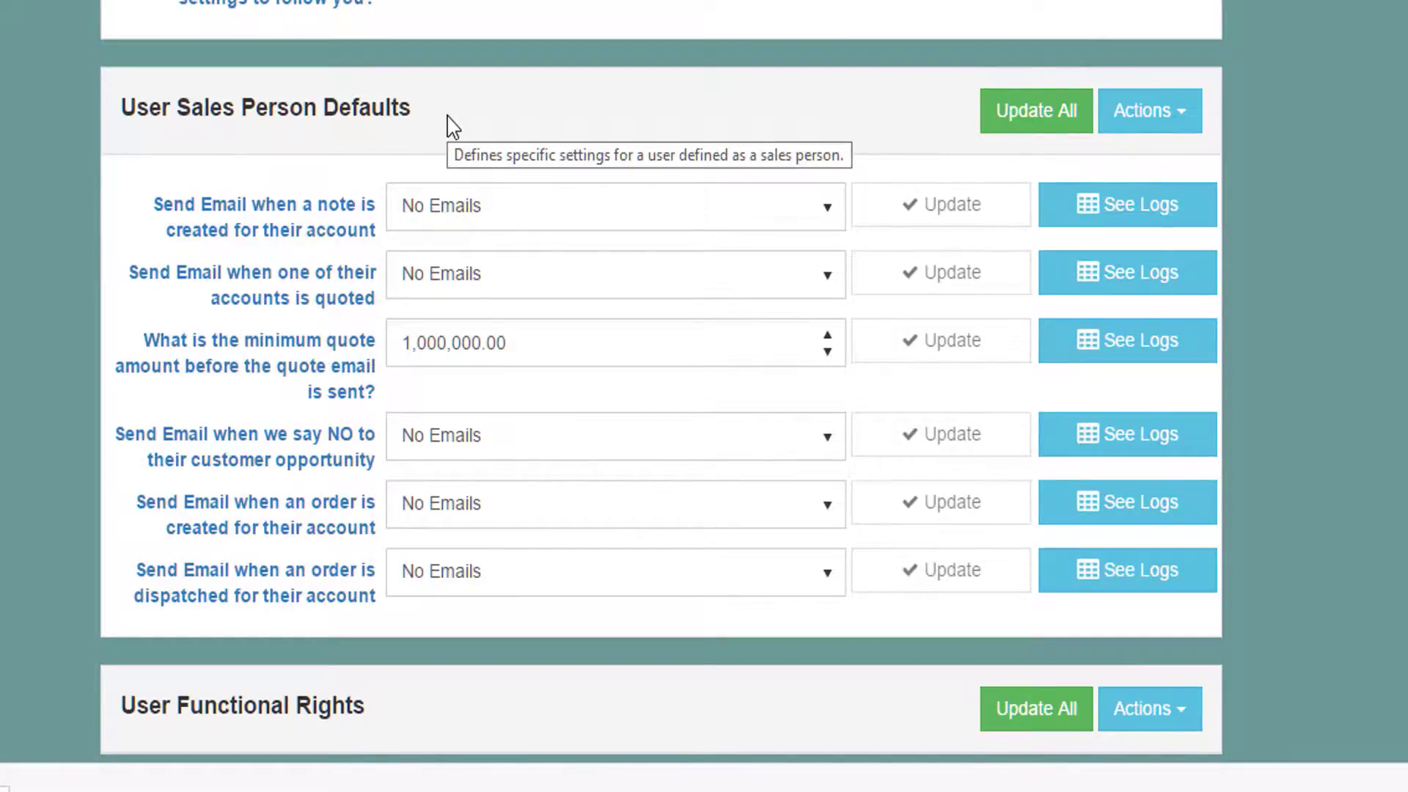
{"action": "scroll", "coordinate": [463, 126], "scroll_direction": "down", "scroll_amount": 7}
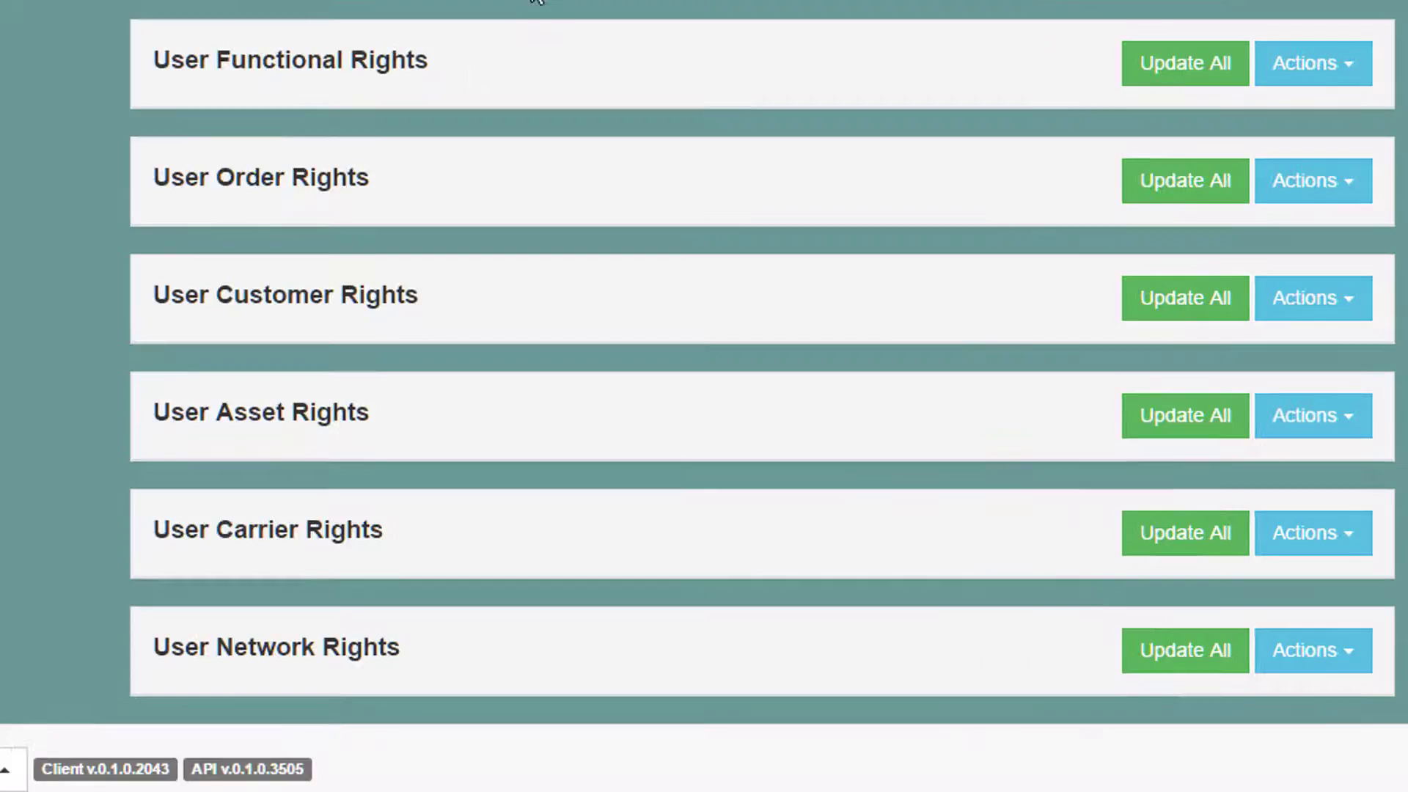